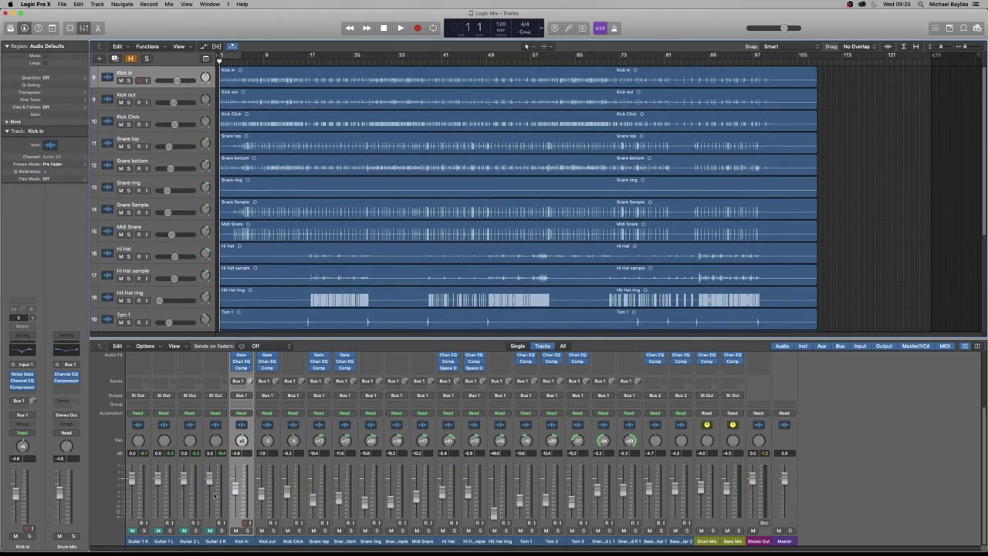
- Select the Kick out track and scroll through the track list
{"action": "left_click", "coordinate": [267, 541]}
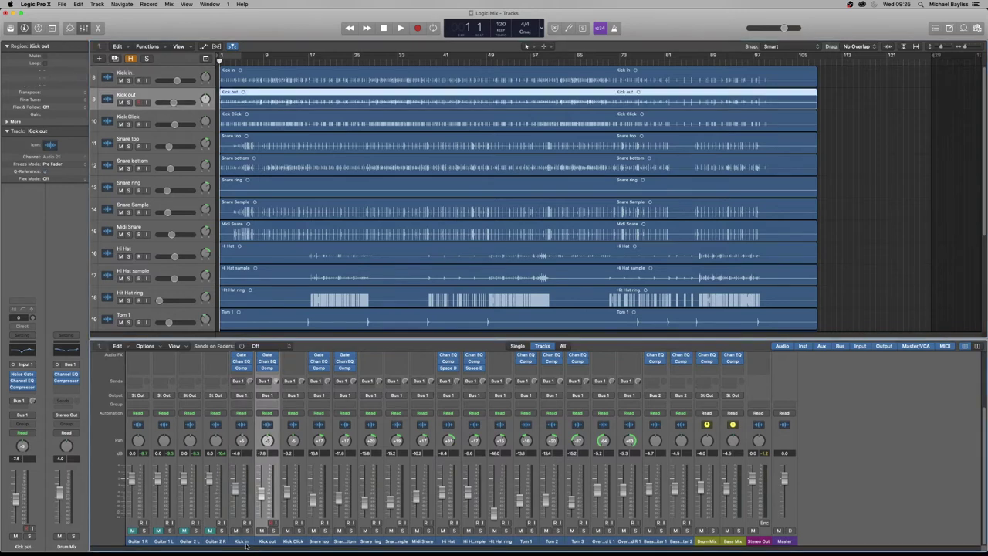
{"action": "scroll", "coordinate": [335, 327], "scroll_direction": "down", "scroll_amount": 1}
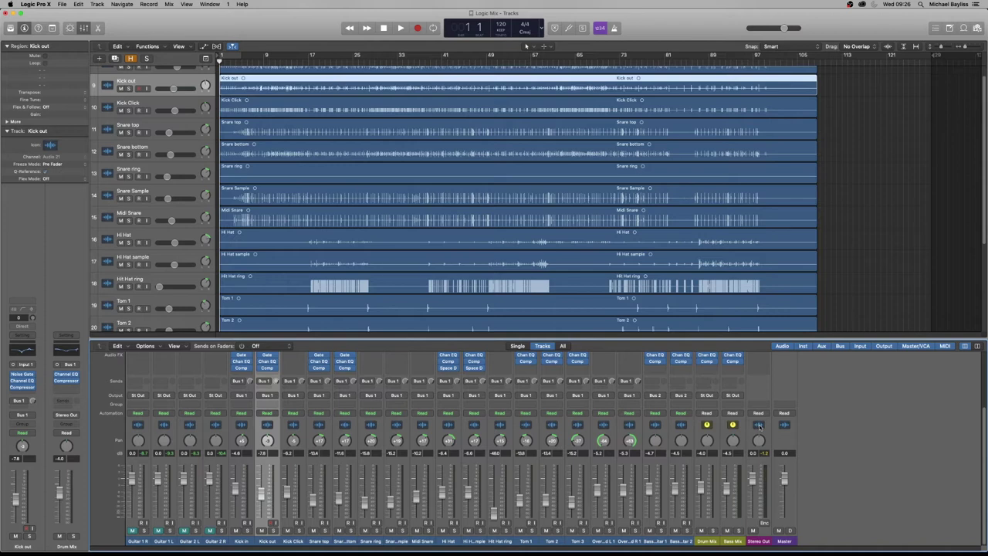
{"action": "scroll", "coordinate": [760, 426], "scroll_direction": "up", "scroll_amount": 4}
{"action": "scroll", "coordinate": [527, 329], "scroll_direction": "down", "scroll_amount": 1}
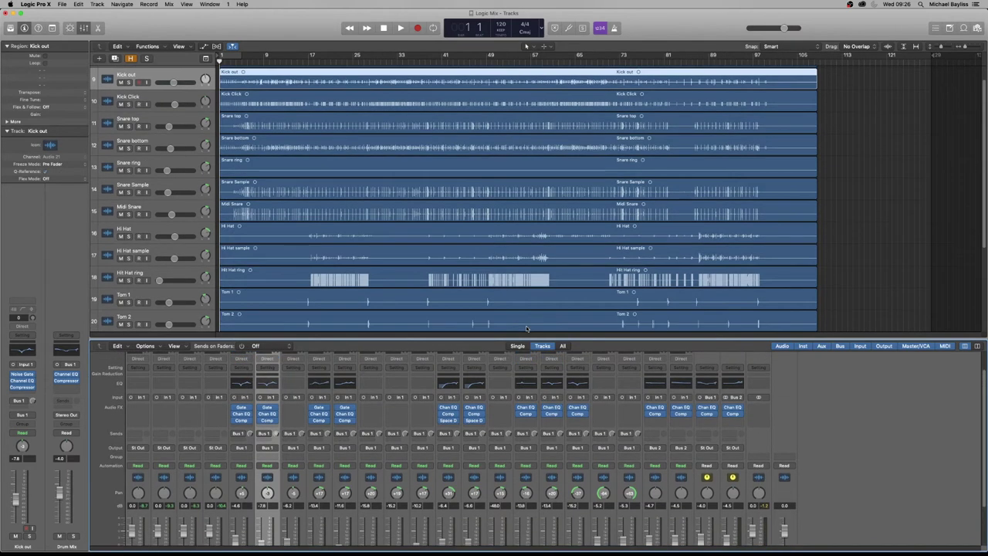
{"action": "scroll", "coordinate": [391, 242], "scroll_direction": "down", "scroll_amount": 5}
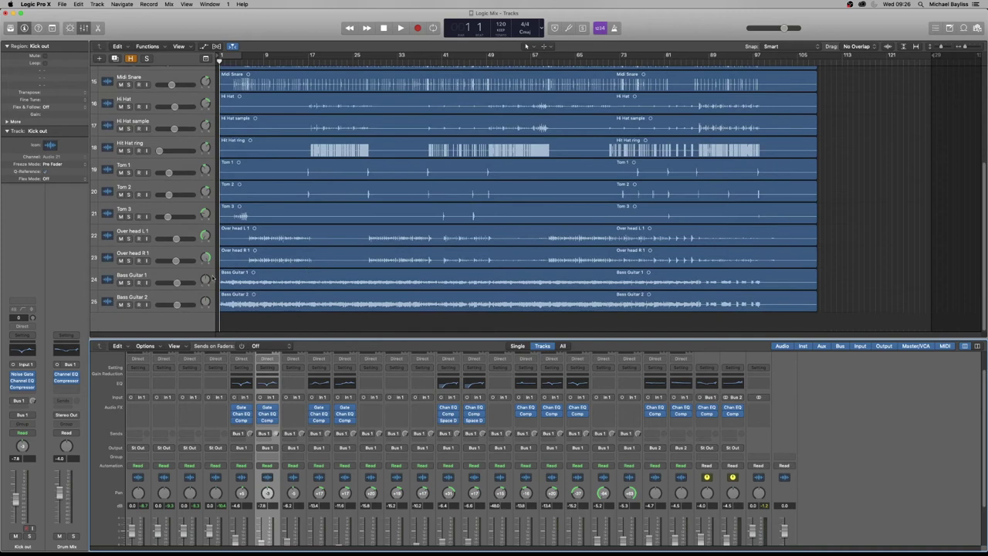
{"action": "scroll", "coordinate": [189, 297], "scroll_direction": "up", "scroll_amount": 6}
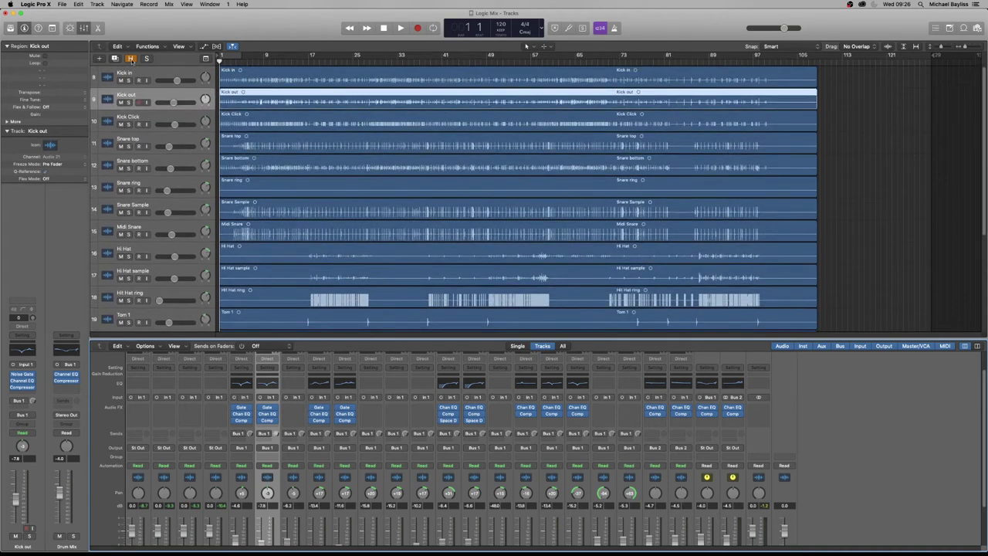
- Reveal the guitar tracks, enlarge the mixer, and drop Guitar 2 L, Guitar 2 R and Kick in from the selection
{"action": "left_click", "coordinate": [130, 59]}
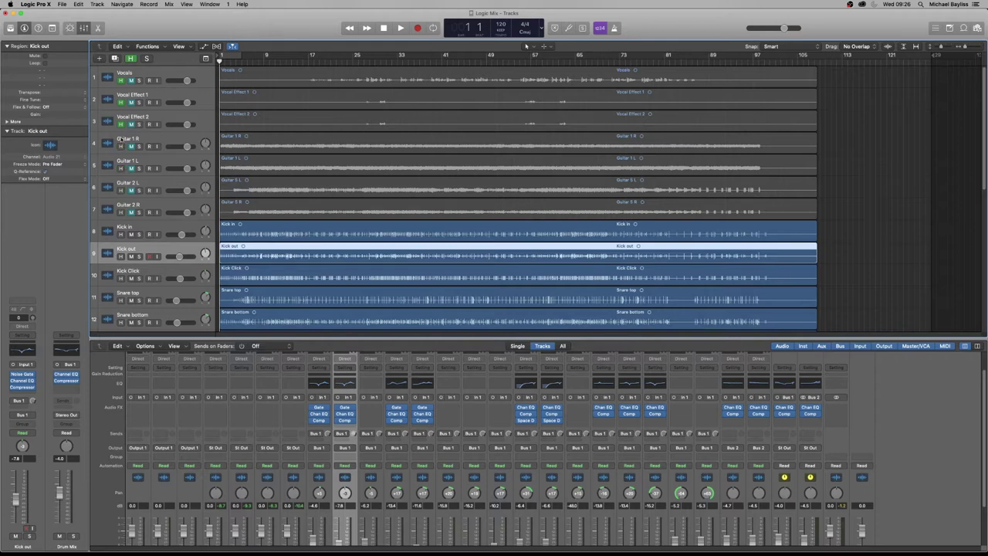
{"action": "left_click", "coordinate": [131, 58]}
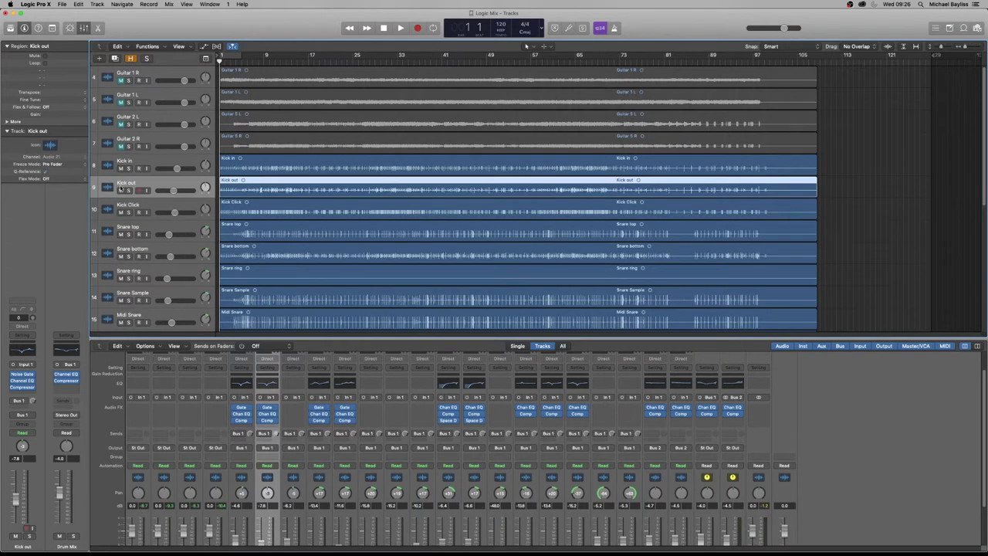
{"action": "left_click_drag", "start_coordinate": [122, 152], "coordinate": [121, 77]}
{"action": "left_click_drag", "start_coordinate": [121, 190], "coordinate": [128, 319]}
{"action": "scroll", "coordinate": [222, 266], "scroll_direction": "up", "scroll_amount": 10}
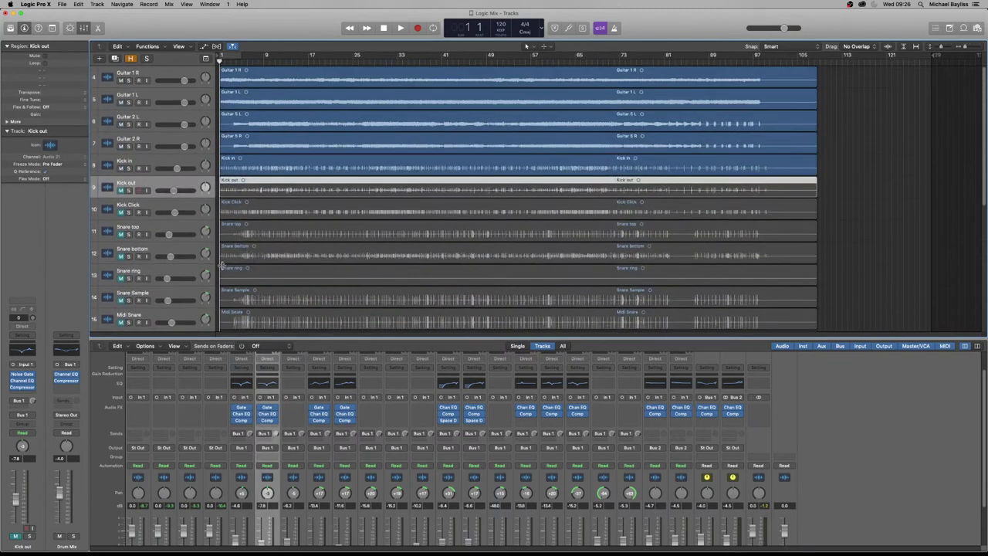
{"action": "scroll", "coordinate": [324, 448], "scroll_direction": "down", "scroll_amount": 3}
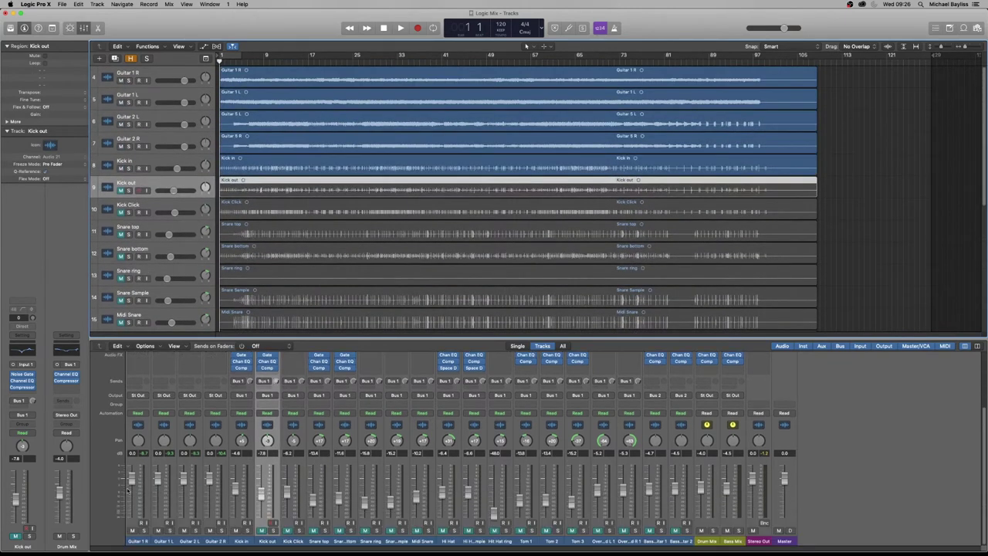
{"action": "left_click_drag", "start_coordinate": [214, 338], "coordinate": [214, 330]}
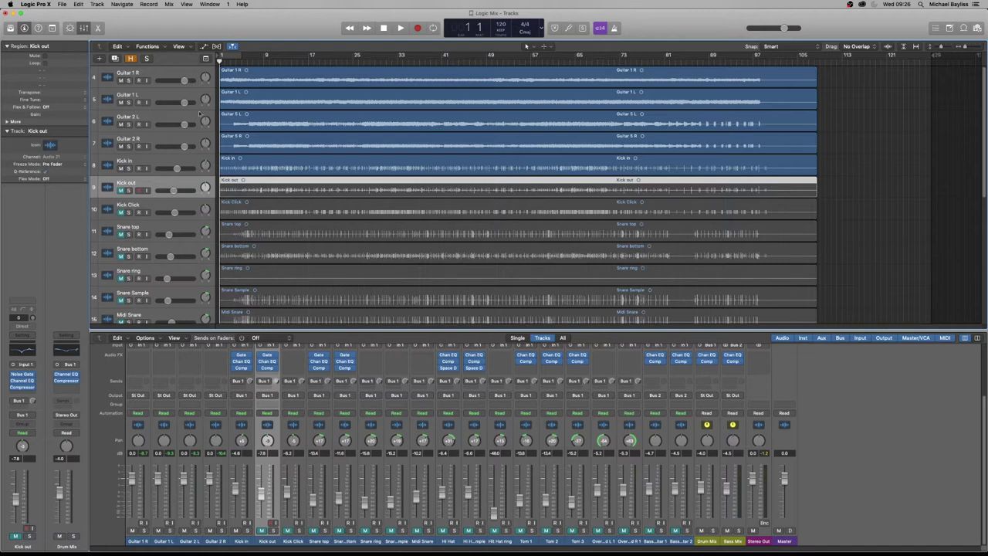
{"action": "left_click", "coordinate": [119, 122], "text": "shift"}
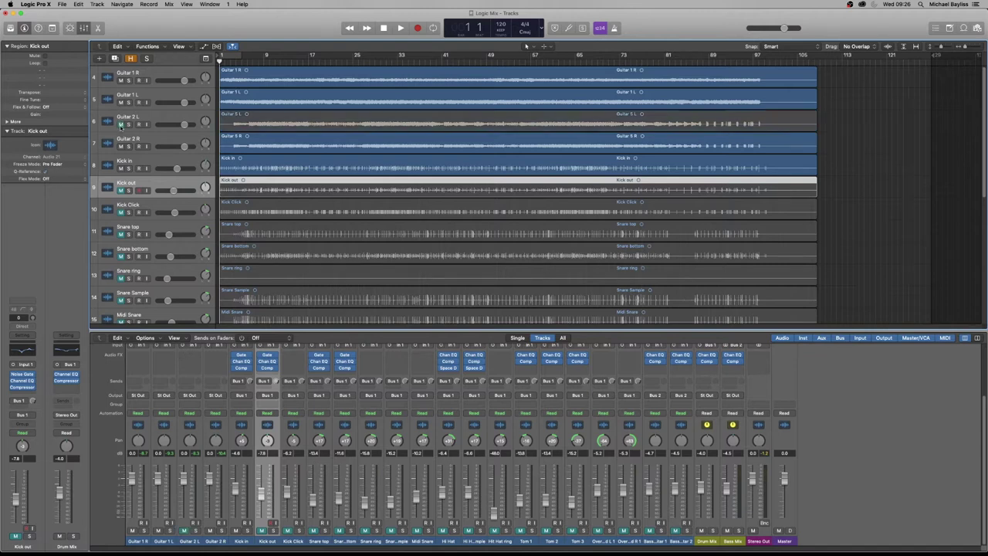
{"action": "left_click", "coordinate": [119, 144], "text": "shift"}
{"action": "left_click", "coordinate": [121, 168], "text": "shift"}
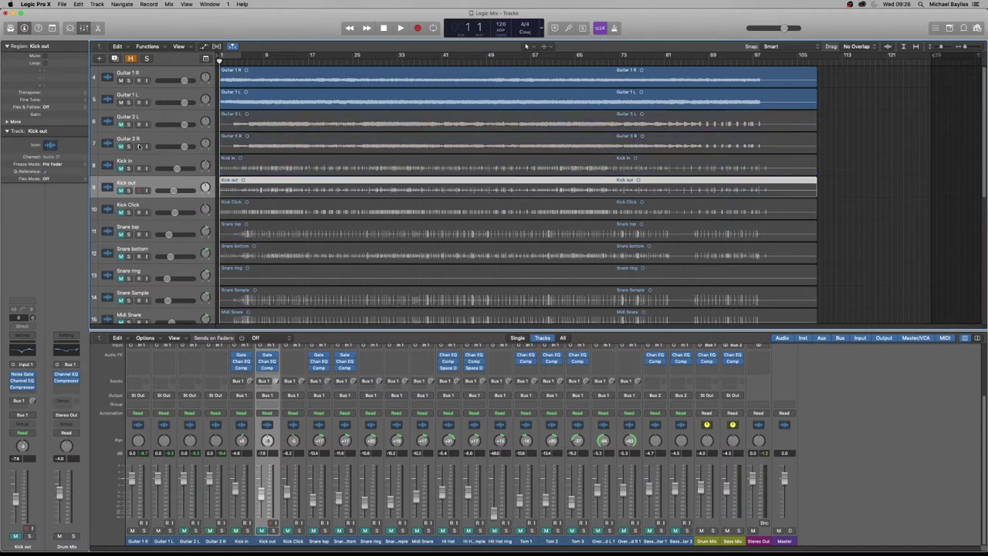
- While playing, pan Guitar 1 R to about -64 and adjust Guitar 1 L's pan, then select Guitar 1 L
{"action": "key", "text": "space"}
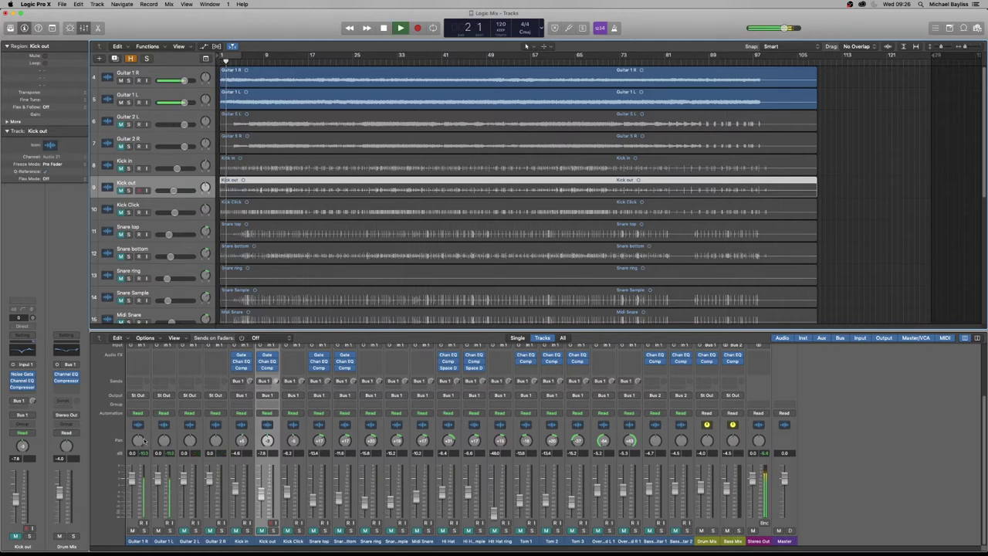
{"action": "left_click_drag", "start_coordinate": [138, 444], "coordinate": [136, 490]}
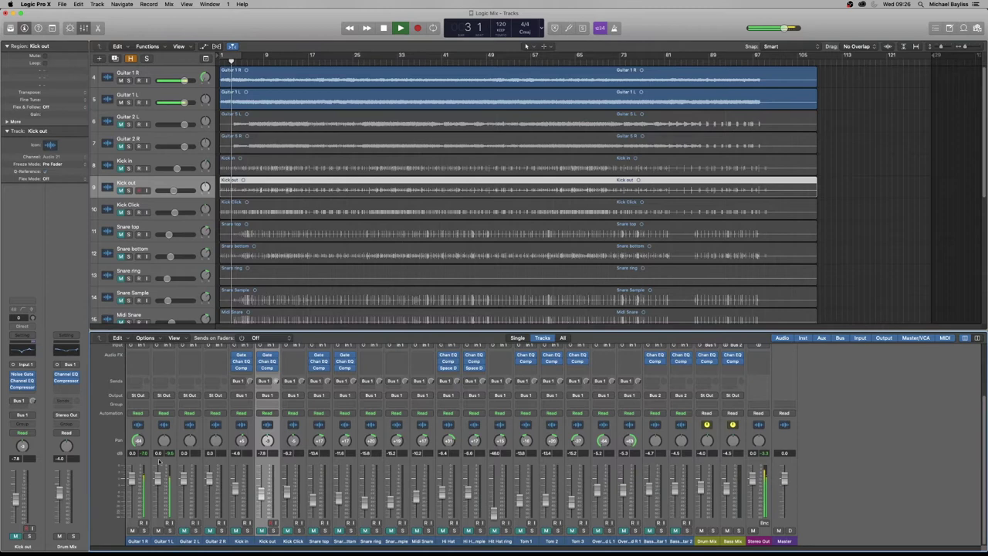
{"action": "left_click_drag", "start_coordinate": [163, 440], "coordinate": [163, 463]}
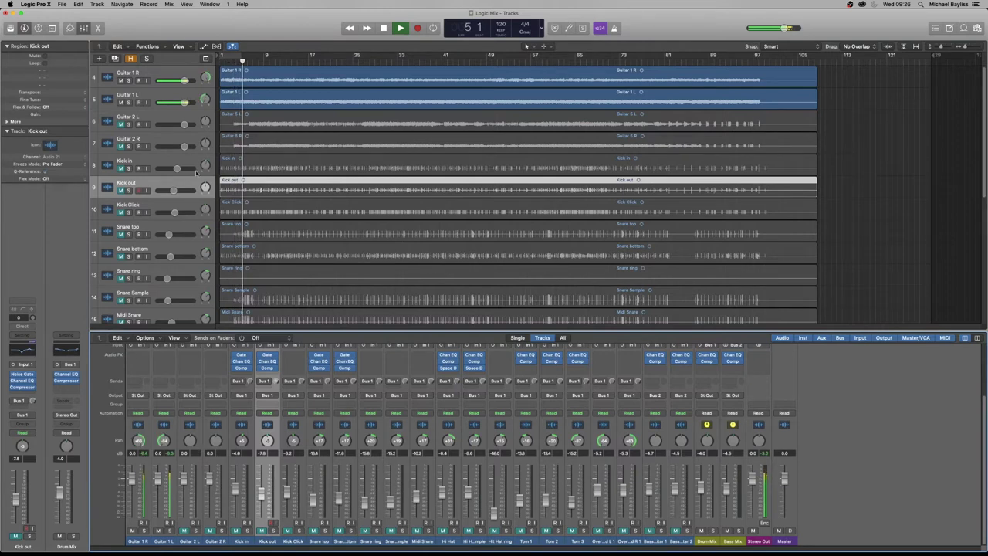
{"action": "key", "text": "space"}
{"action": "left_click", "coordinate": [147, 96]}
- Move Guitar 1 L to the top of the track list and play from bar 1
{"action": "left_click_drag", "start_coordinate": [146, 97], "coordinate": [143, 75]}
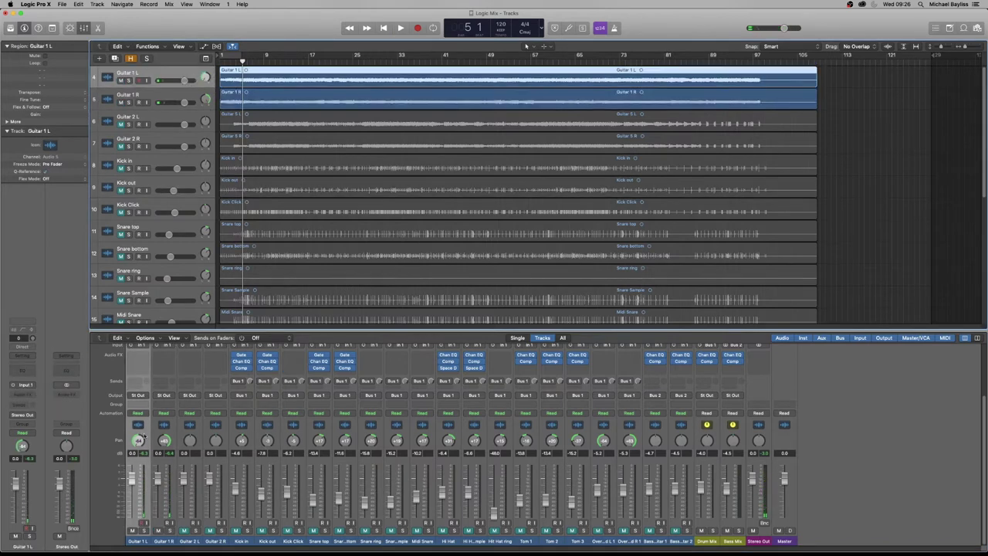
{"action": "key", "text": "Return"}
{"action": "key", "text": "space"}
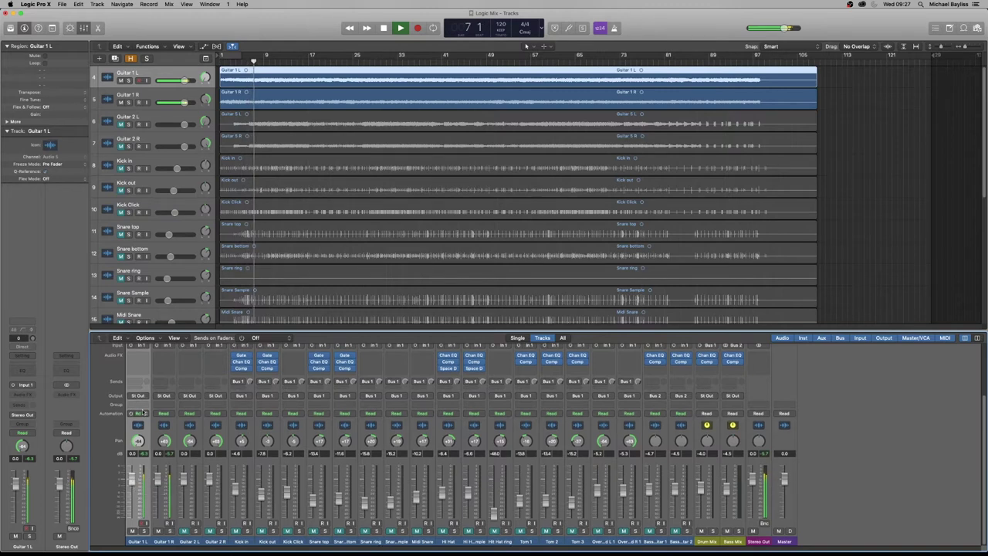
- Add a mono Channel EQ with Clean Up Guitar to Guitar 1 L, boosting ~6700 Hz and 134 Hz (+3.5 dB)
{"action": "left_click", "coordinate": [141, 355]}
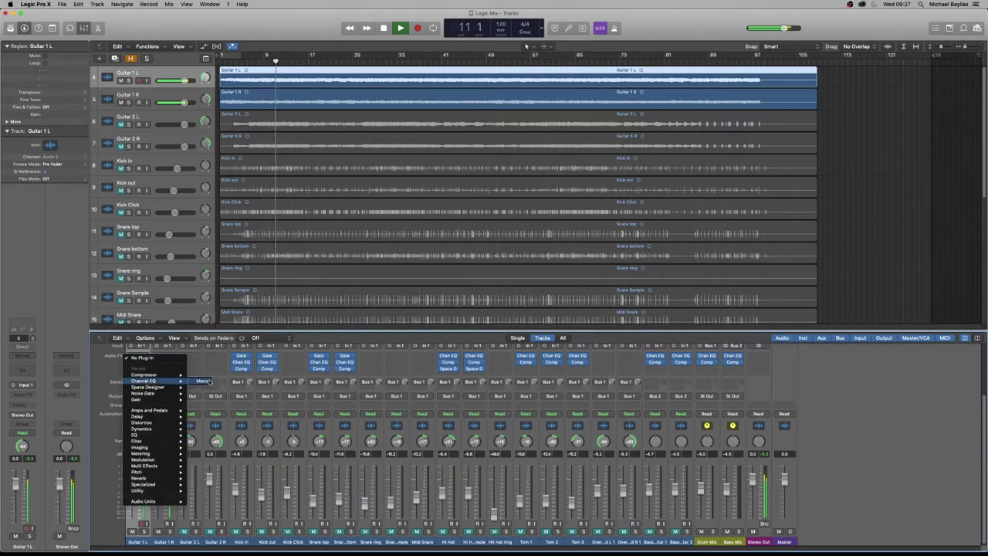
{"action": "left_click", "coordinate": [203, 382]}
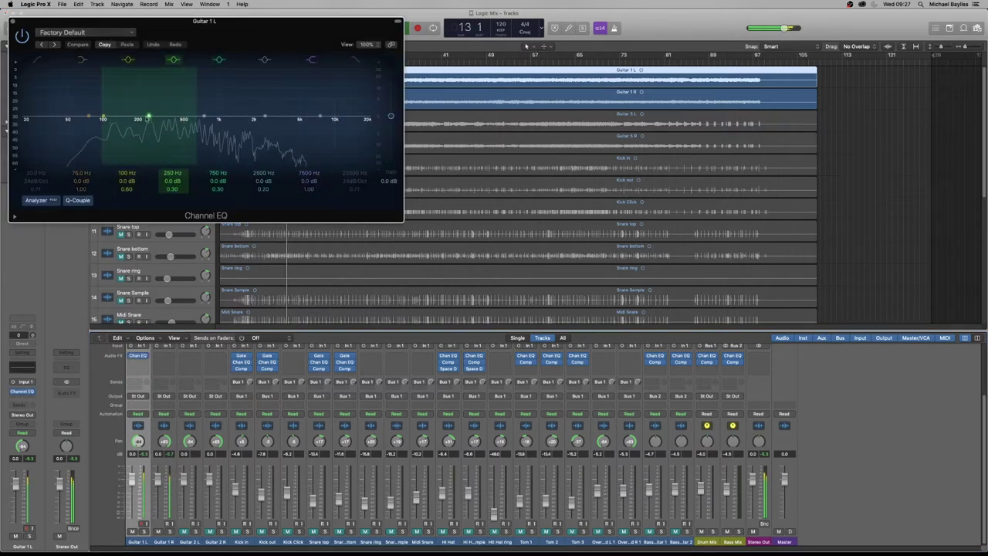
{"action": "left_click", "coordinate": [90, 33]}
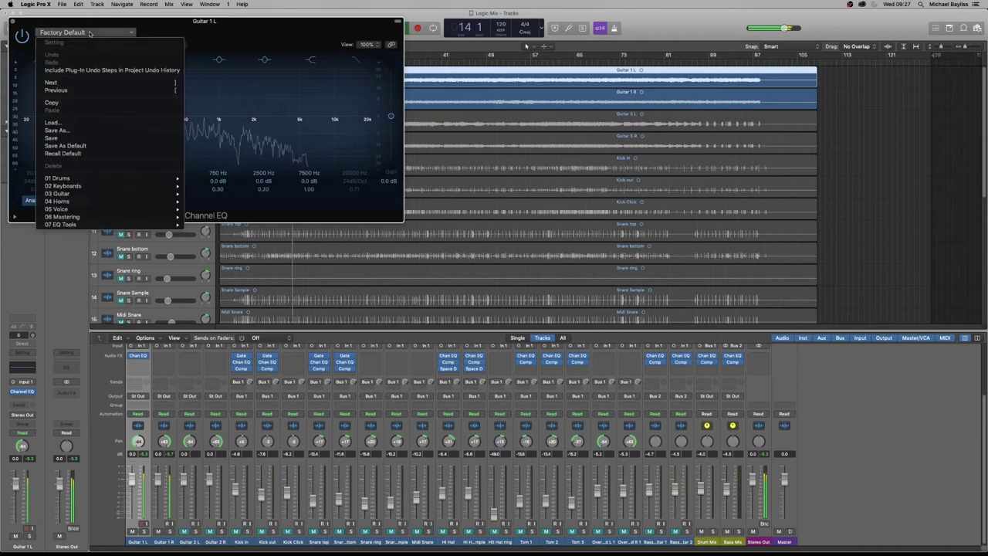
{"action": "mouse_move", "coordinate": [77, 194]}
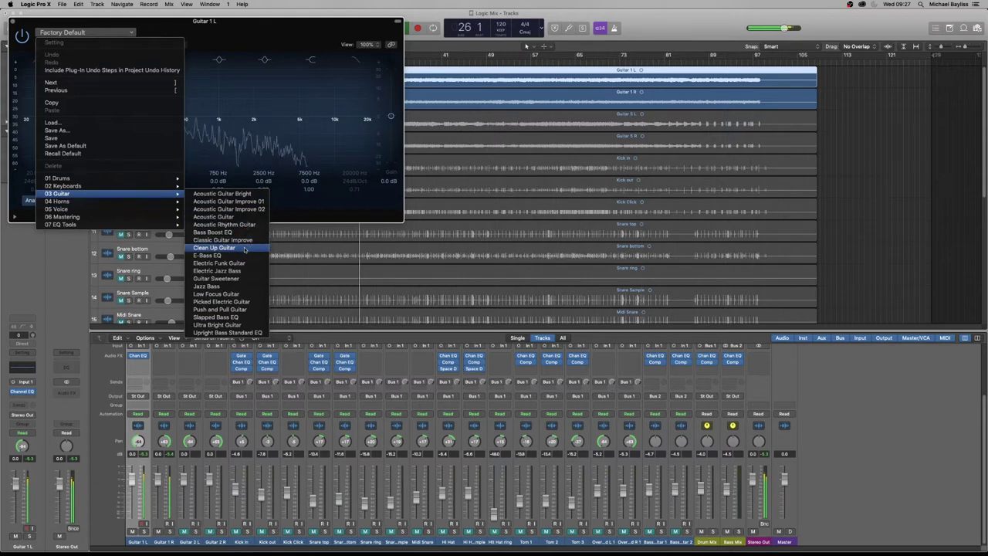
{"action": "left_click", "coordinate": [240, 248]}
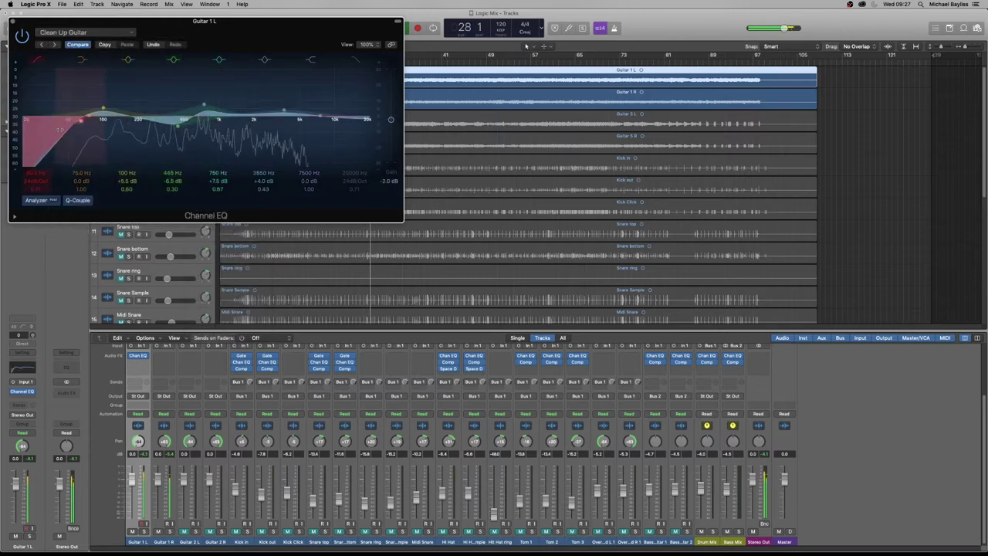
{"action": "left_click_drag", "start_coordinate": [335, 116], "coordinate": [334, 102]}
{"action": "left_click_drag", "start_coordinate": [105, 119], "coordinate": [138, 93]}
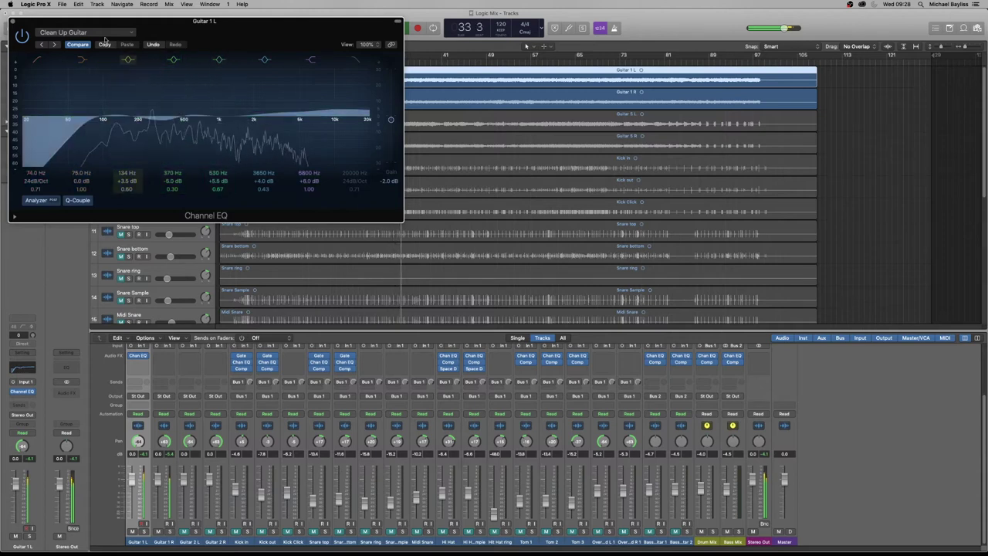
- Add a mono Compressor to Guitar 1 L with the Guitar Electric preset and -31.5 dB threshold
{"action": "left_click", "coordinate": [144, 356]}
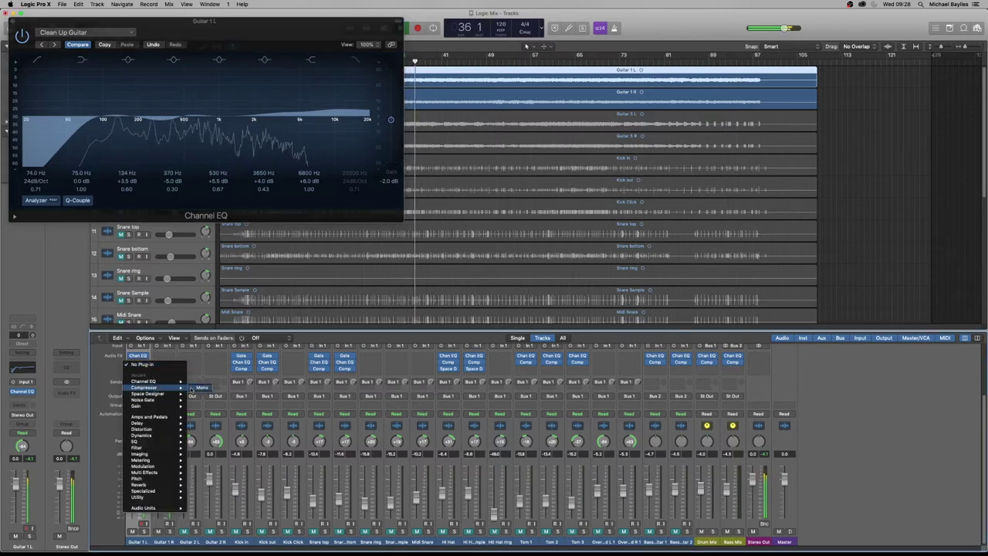
{"action": "left_click", "coordinate": [201, 388]}
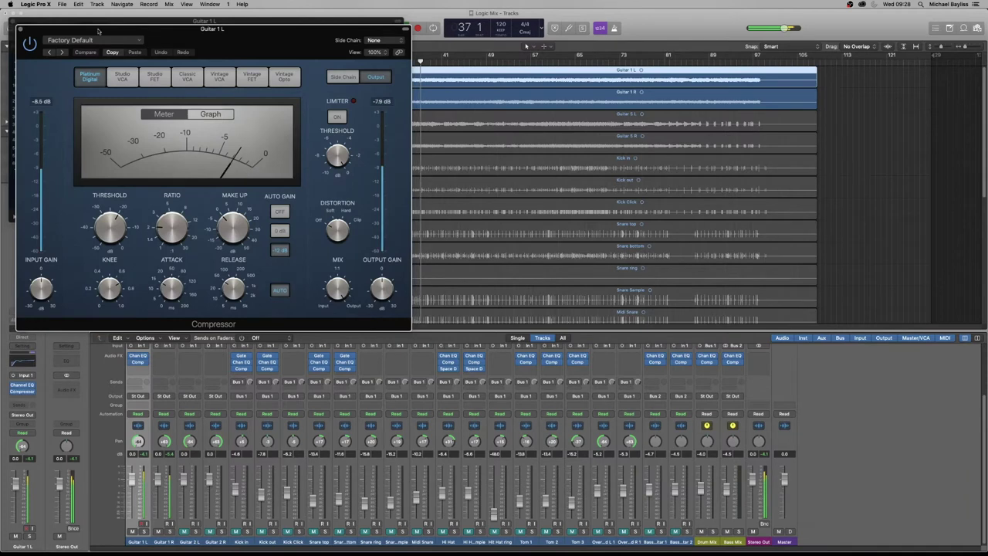
{"action": "left_click", "coordinate": [96, 40]}
{"action": "mouse_move", "coordinate": [136, 202]}
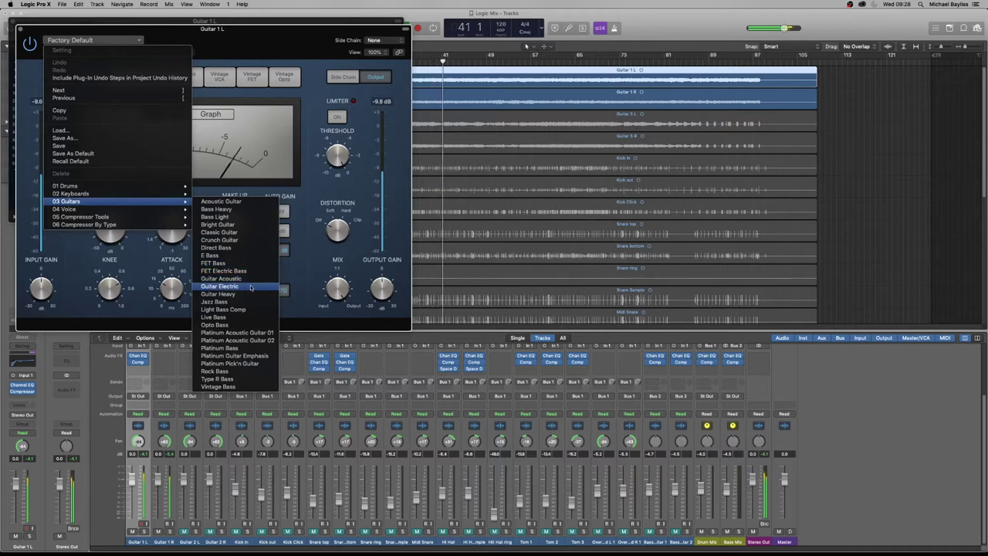
{"action": "left_click", "coordinate": [260, 288]}
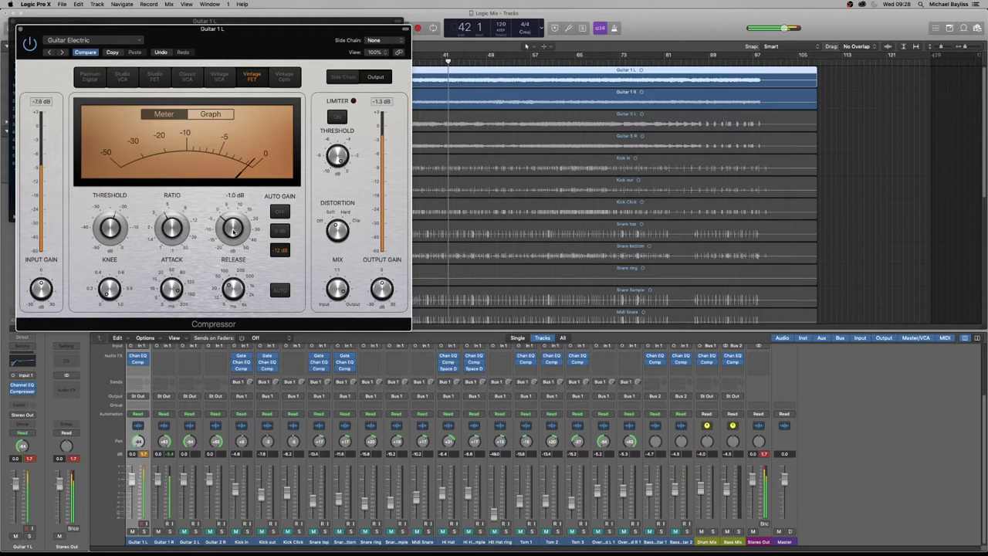
{"action": "mouse_move", "coordinate": [96, 224]}
{"action": "left_mouse_down"}
{"action": "mouse_move", "coordinate": [110, 251]}
{"action": "mouse_move", "coordinate": [111, 226]}
{"action": "left_mouse_up"}
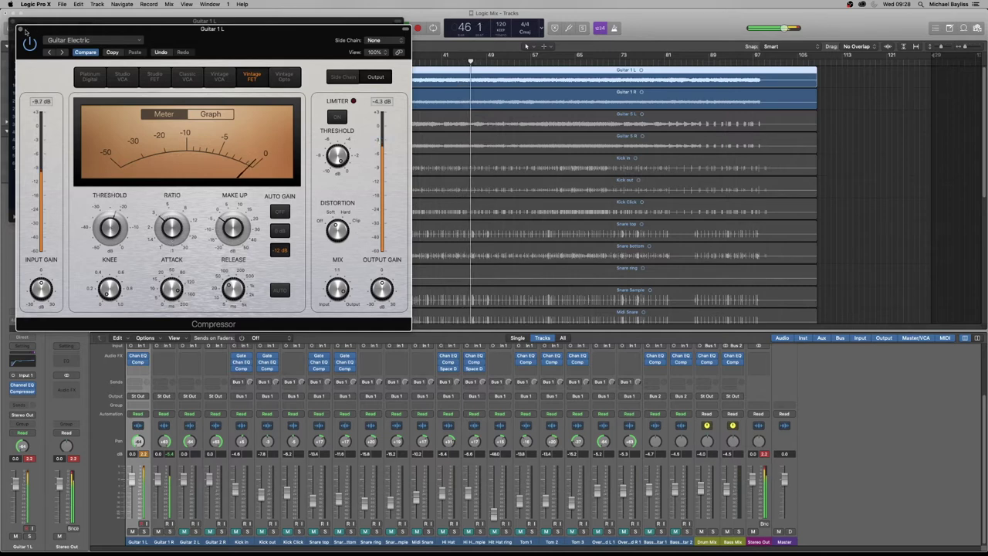
- Reopen Guitar 1 L's Channel EQ, clear the peak readouts, and copy its EQ and Compressor onto Guitar 1 R
{"action": "left_click", "coordinate": [163, 359]}
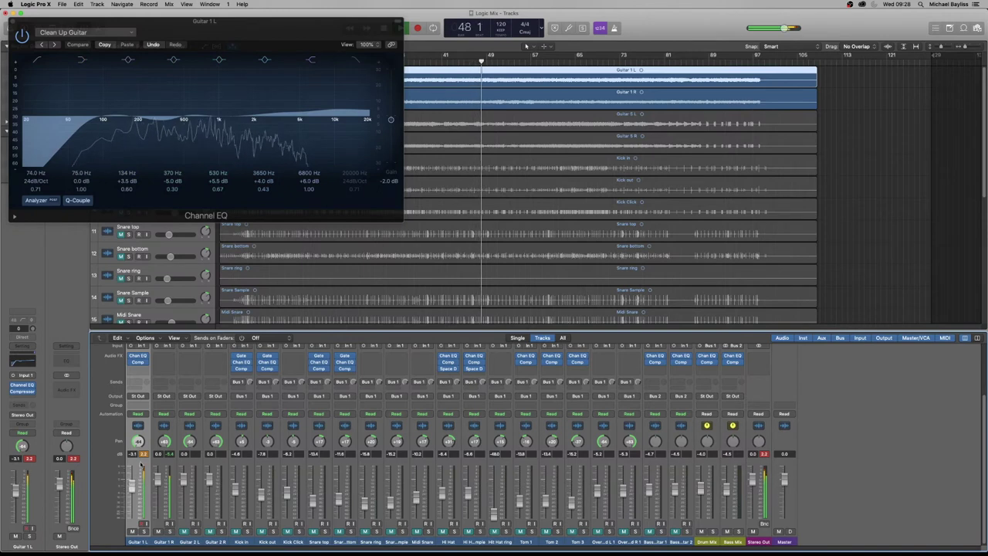
{"action": "left_click", "coordinate": [143, 454]}
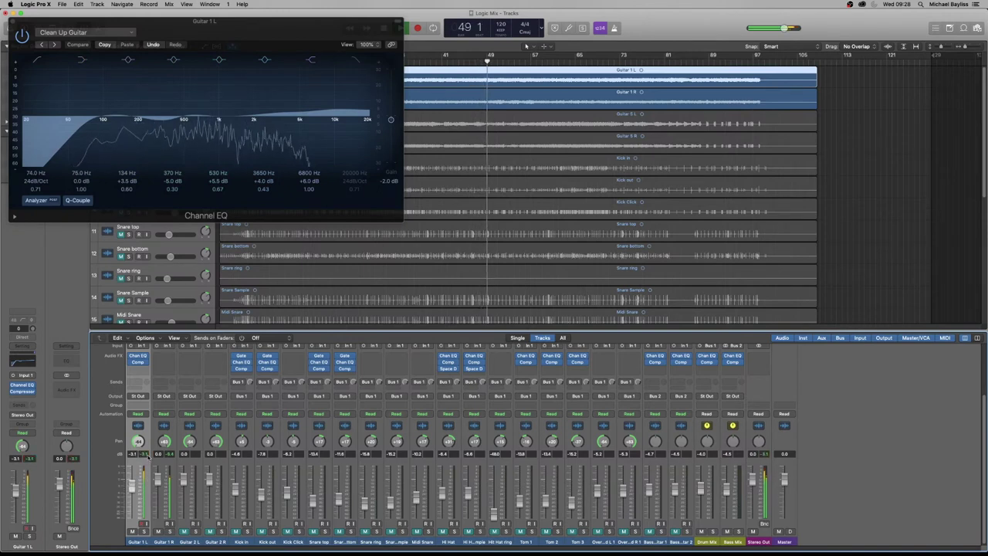
{"action": "left_click", "coordinate": [139, 361]}
{"action": "left_click", "coordinate": [139, 356]}
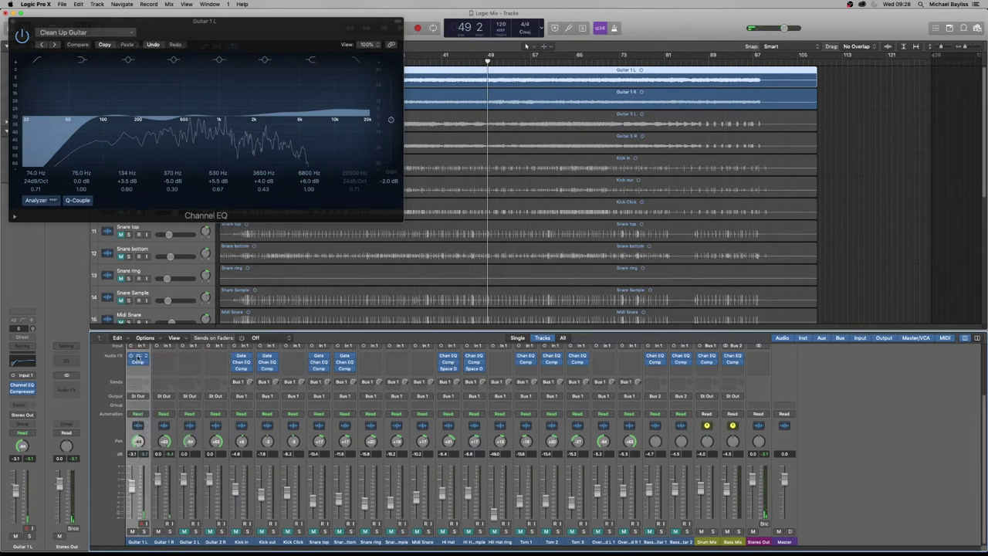
{"action": "left_click_drag", "start_coordinate": [142, 355], "coordinate": [166, 366]}
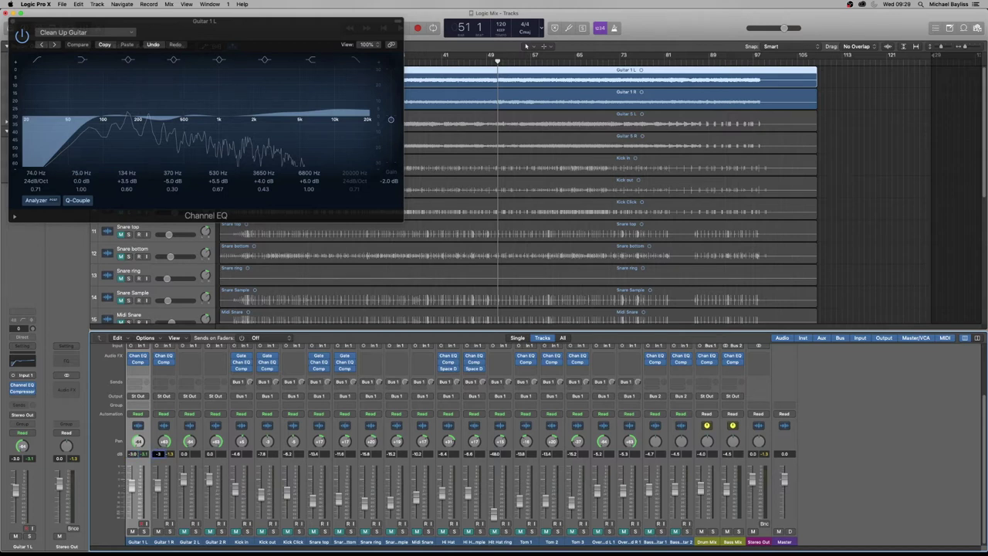
- With playback running, insert a Distortion plug-in on Guitar 1 L after the Compressor
{"action": "key", "text": "space"}
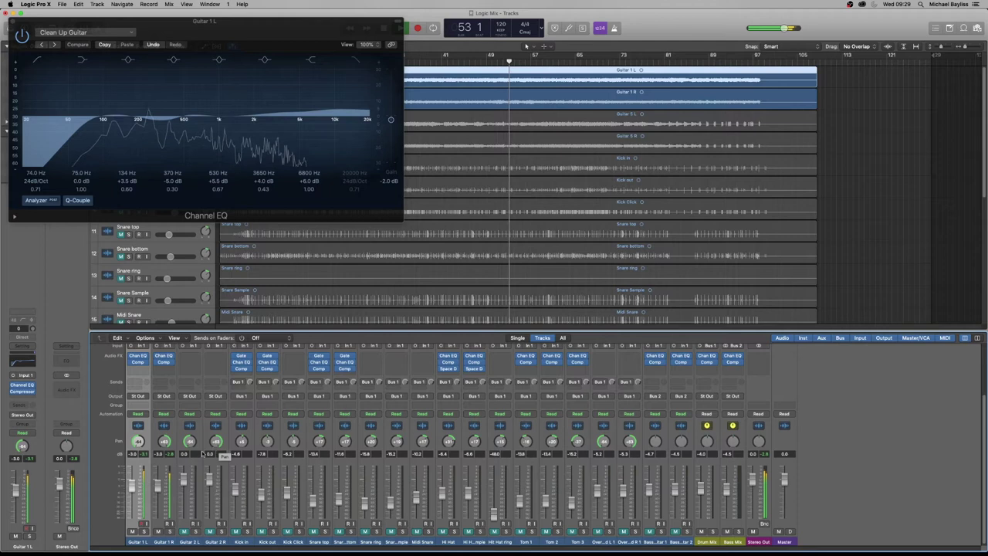
{"action": "left_click", "coordinate": [145, 369]}
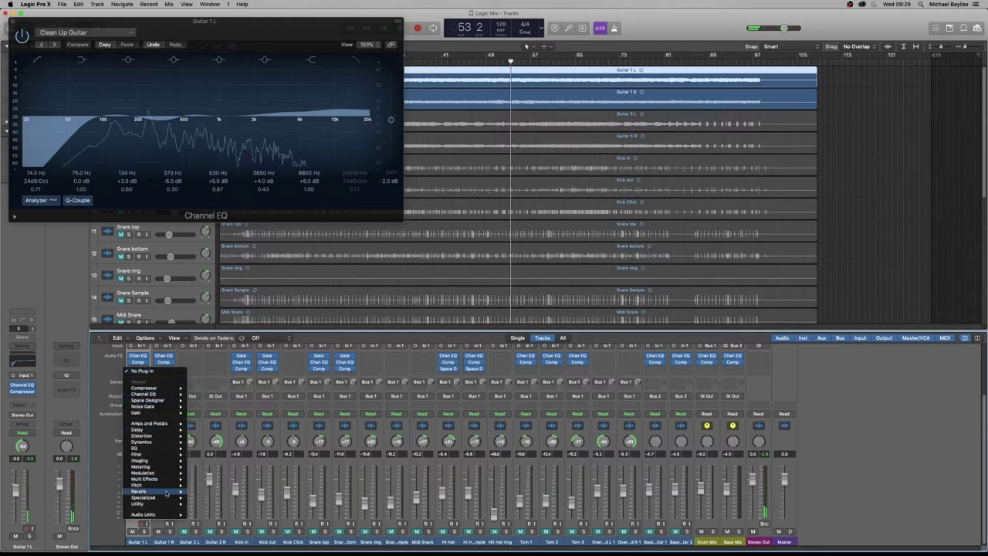
{"action": "mouse_move", "coordinate": [167, 498]}
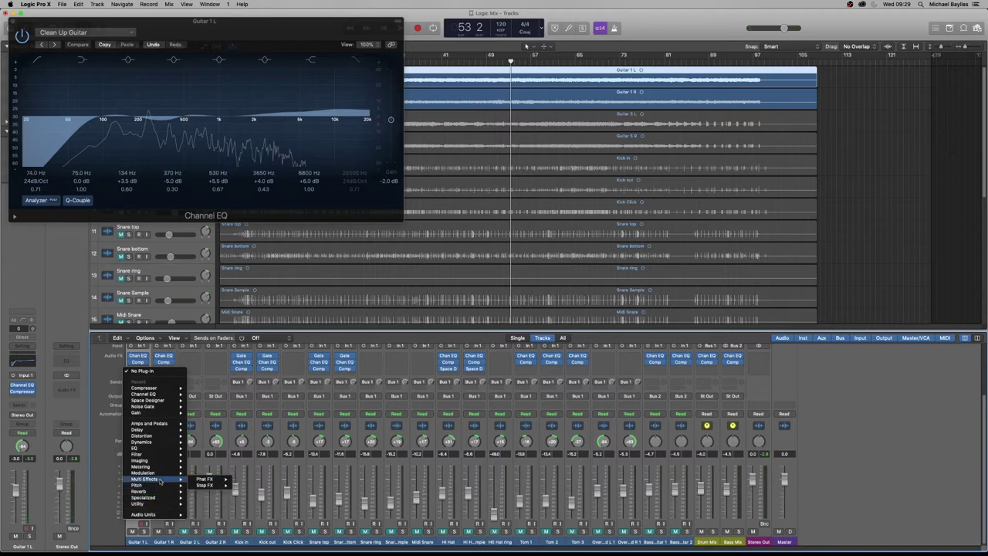
{"action": "mouse_move", "coordinate": [159, 474]}
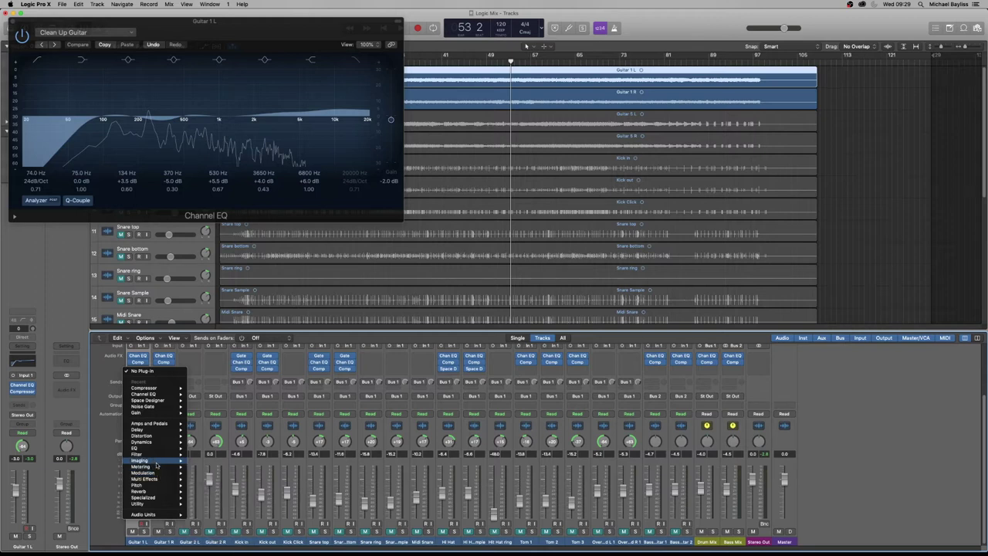
{"action": "mouse_move", "coordinate": [156, 457]}
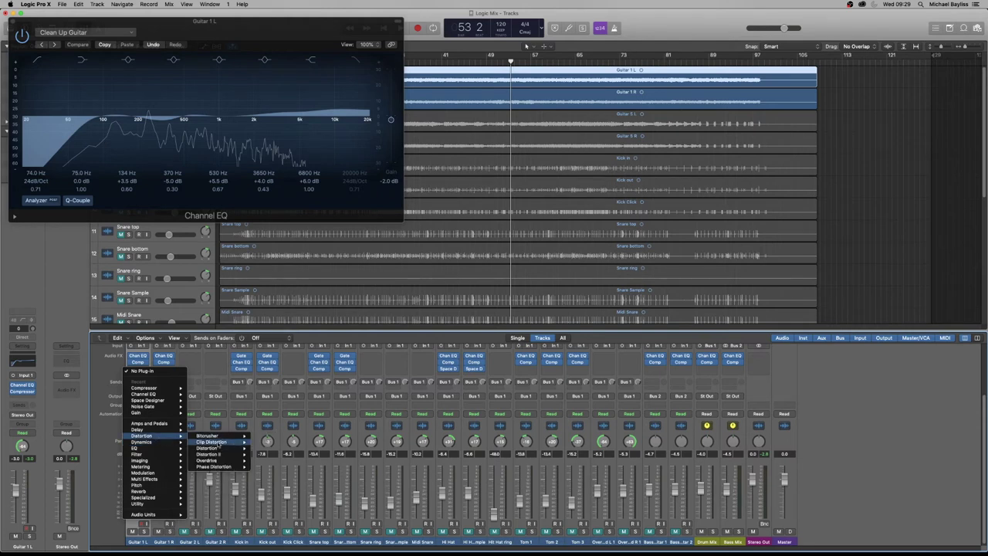
{"action": "mouse_move", "coordinate": [229, 461]}
{"action": "left_click", "coordinate": [265, 447]}
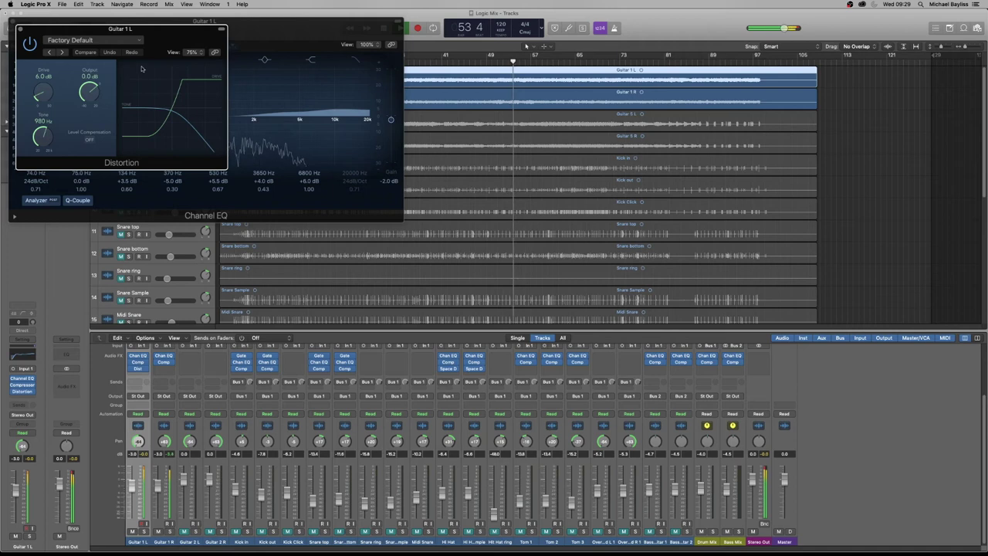
- Load Warm Distortion, set drive to 9.0 dB and tone to 320 Hz, enable level compensation, and trim output
{"action": "left_click", "coordinate": [92, 40]}
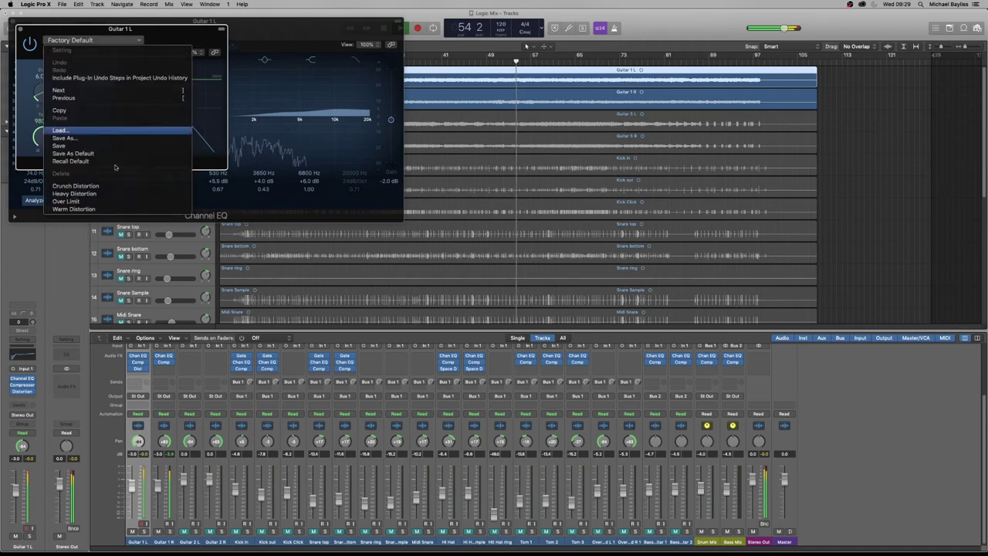
{"action": "left_click", "coordinate": [114, 208]}
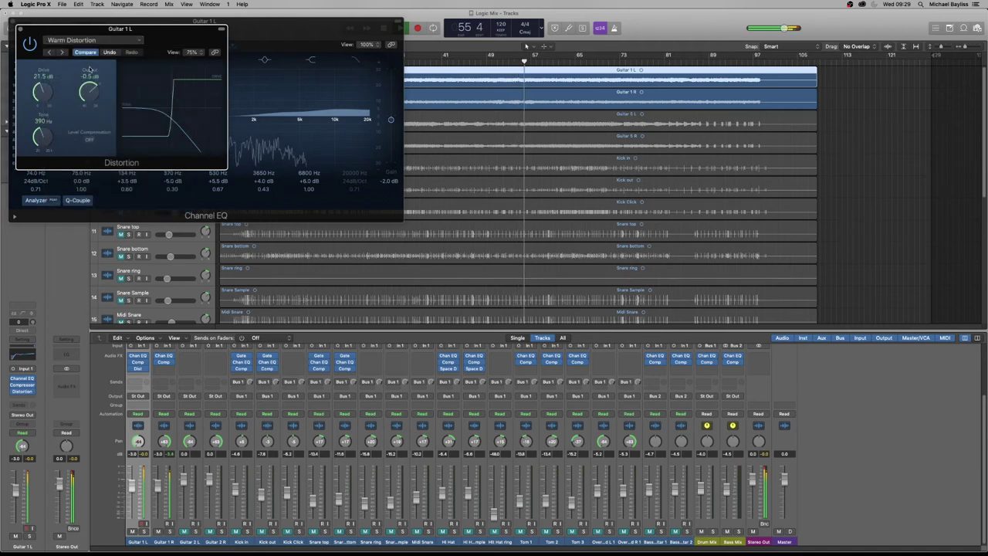
{"action": "left_click_drag", "start_coordinate": [48, 92], "coordinate": [79, 90]}
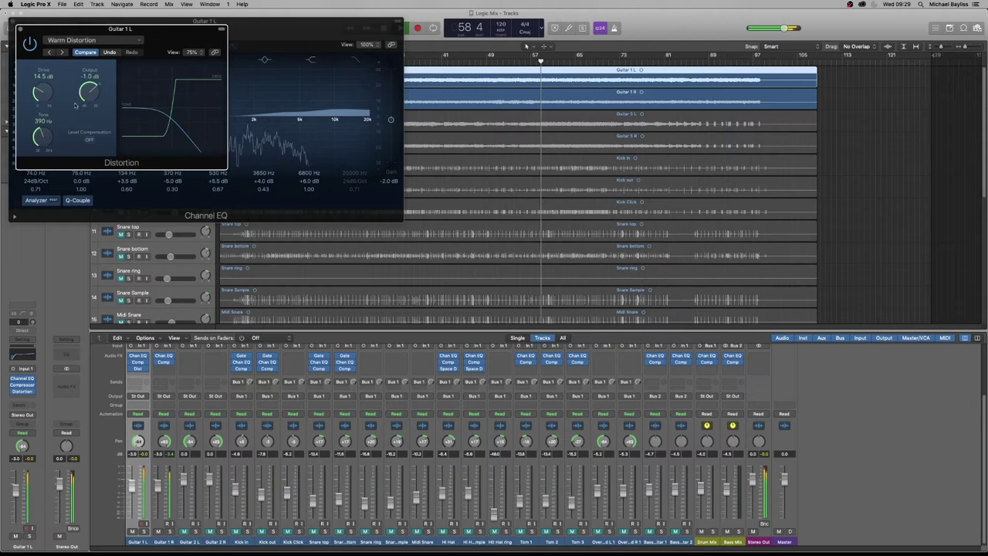
{"action": "mouse_move", "coordinate": [43, 139]}
{"action": "left_mouse_down"}
{"action": "mouse_move", "coordinate": [46, 153]}
{"action": "mouse_move", "coordinate": [52, 125]}
{"action": "mouse_move", "coordinate": [48, 151]}
{"action": "left_mouse_up"}
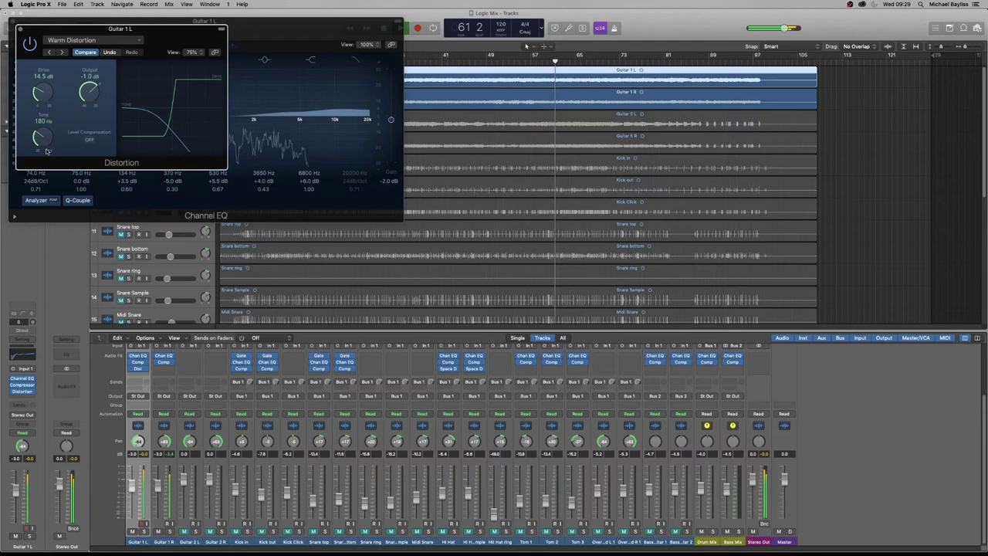
{"action": "left_click", "coordinate": [90, 140]}
{"action": "left_click_drag", "start_coordinate": [32, 138], "coordinate": [29, 127]}
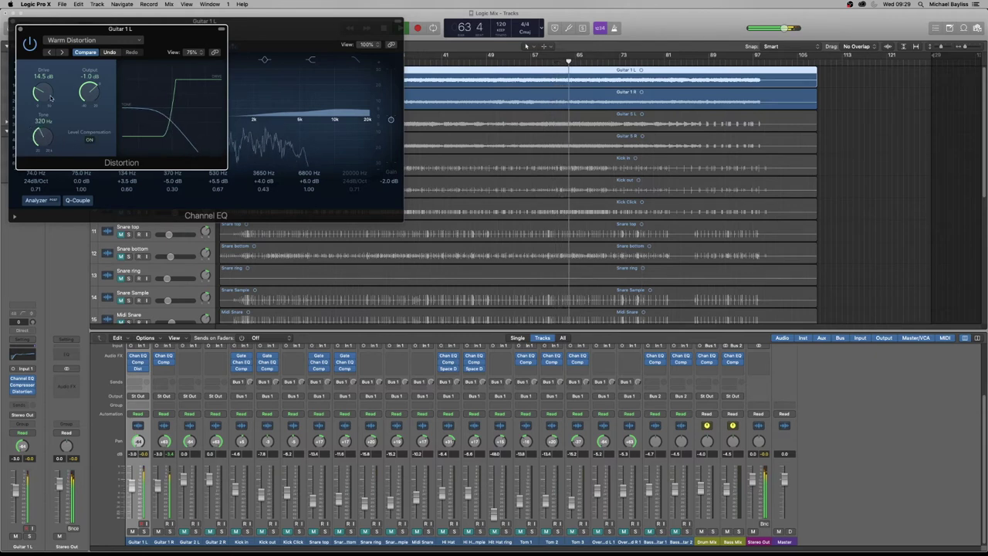
{"action": "left_click_drag", "start_coordinate": [43, 91], "coordinate": [51, 115]}
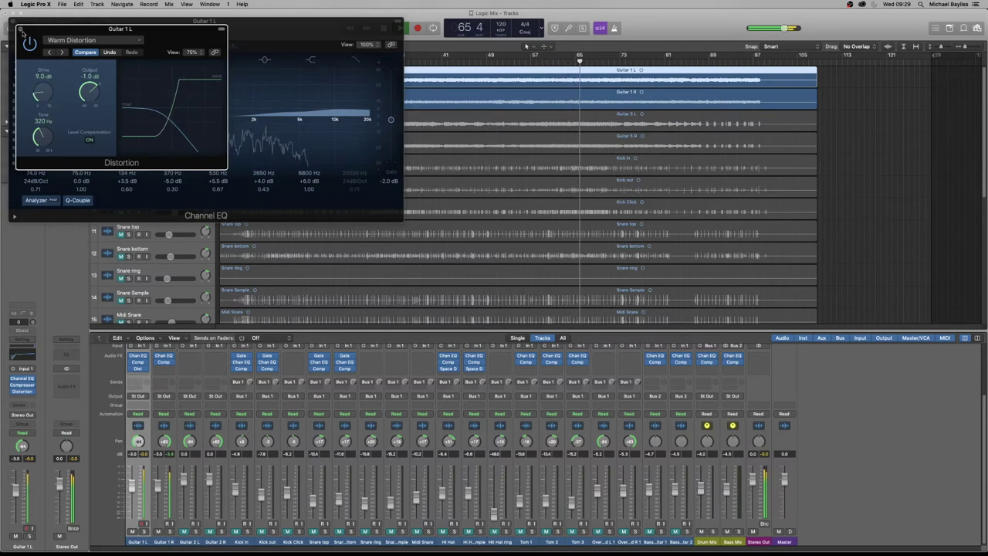
{"action": "mouse_move", "coordinate": [89, 91]}
{"action": "left_mouse_down"}
{"action": "mouse_move", "coordinate": [88, 82]}
{"action": "mouse_move", "coordinate": [75, 92]}
{"action": "left_mouse_up"}
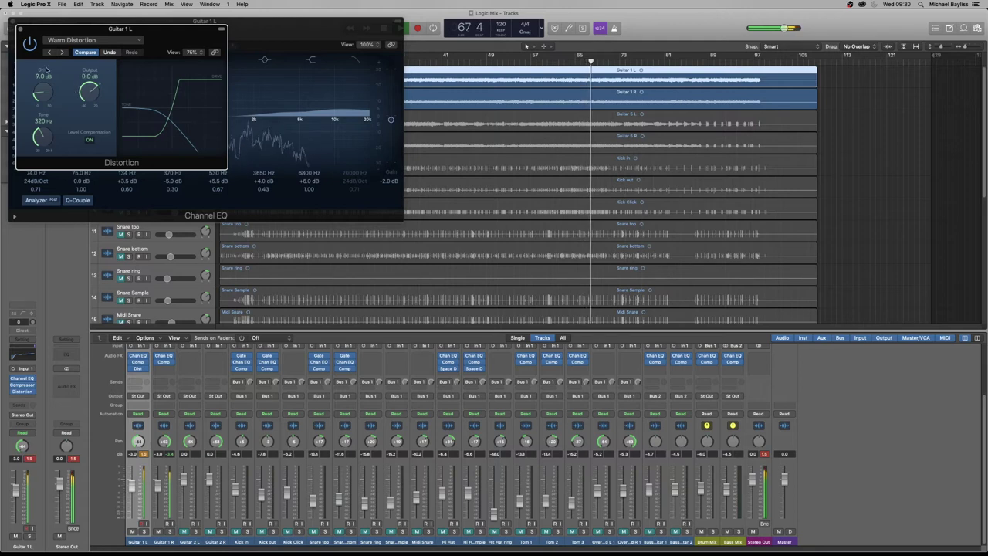
- Copy Guitar 1 L's distortion onto Guitar 1 R and open its settings
{"action": "left_click", "coordinate": [21, 29]}
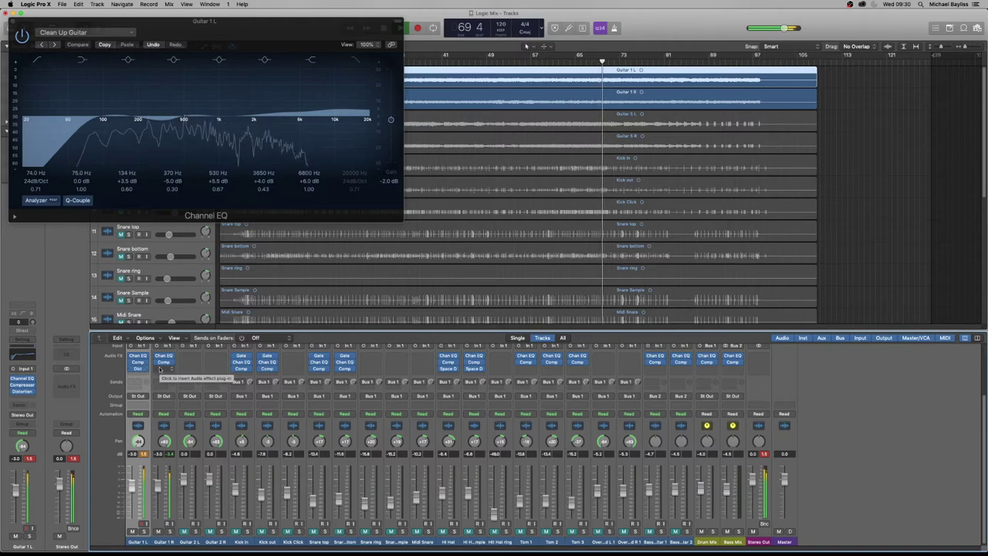
{"action": "left_click_drag", "start_coordinate": [151, 371], "coordinate": [164, 368]}
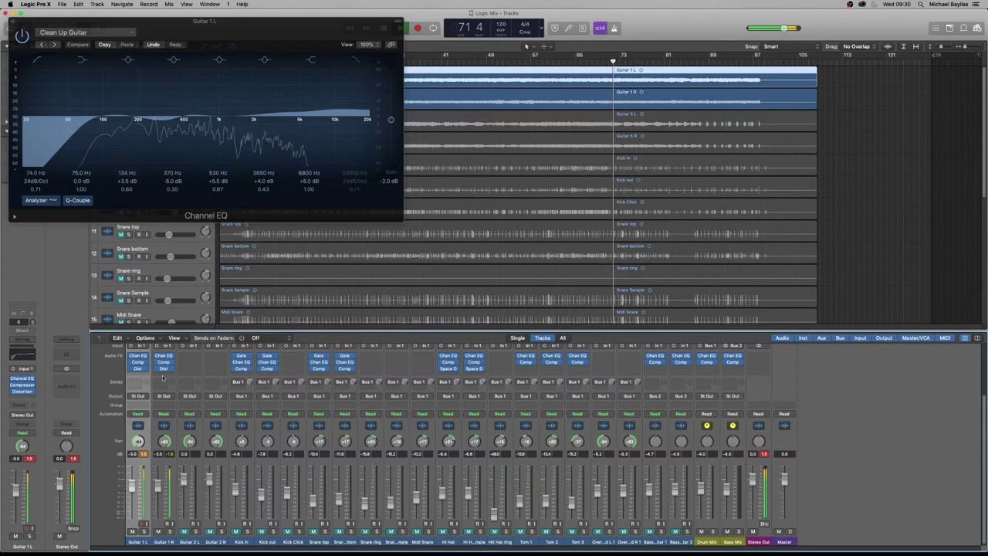
{"action": "left_click", "coordinate": [163, 368]}
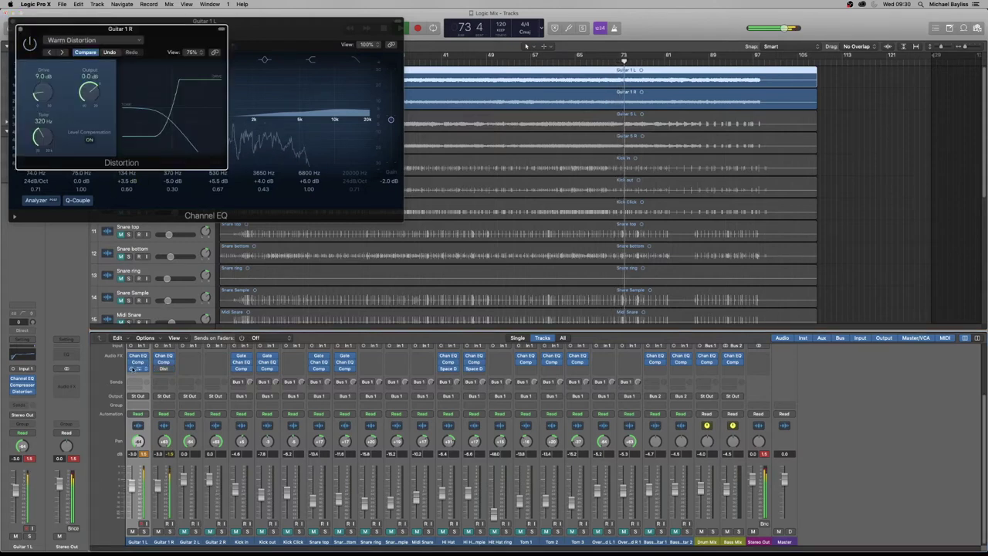
- Turn down Guitar 1 R's distortion tone and drive to 8.0 dB, then toggle Compare
{"action": "left_click", "coordinate": [137, 382]}
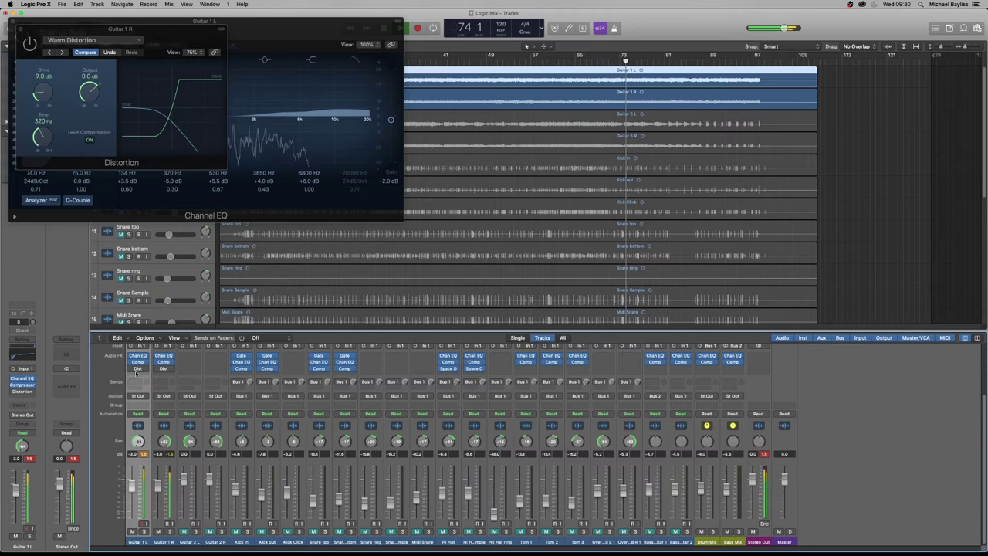
{"action": "left_click", "coordinate": [44, 68]}
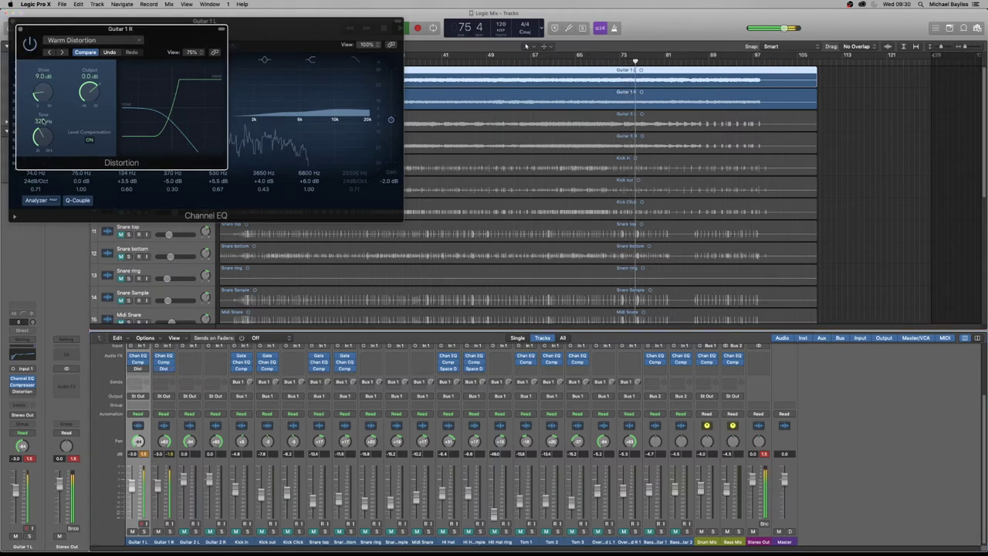
{"action": "left_click_drag", "start_coordinate": [43, 132], "coordinate": [45, 151]}
{"action": "left_click_drag", "start_coordinate": [43, 102], "coordinate": [43, 106]}
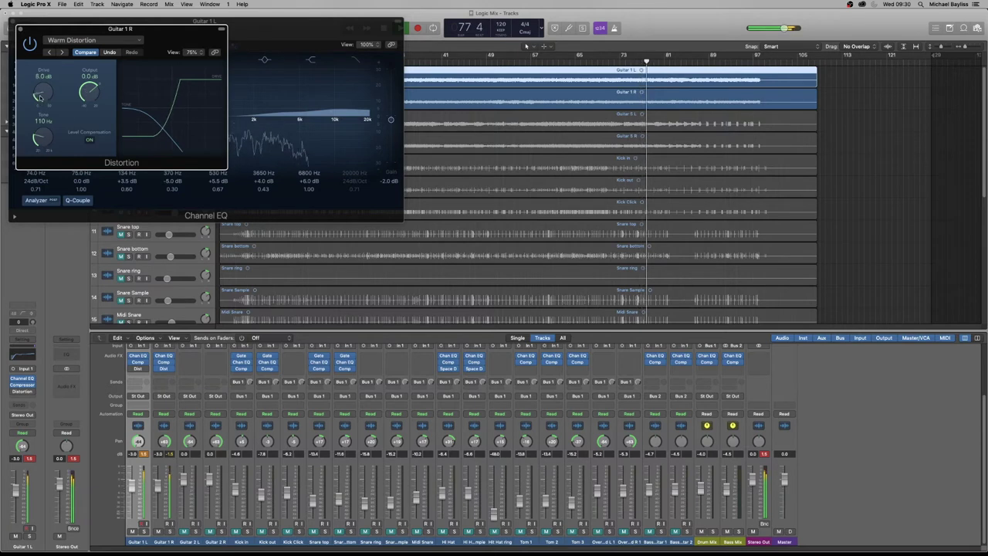
{"action": "left_click", "coordinate": [133, 369]}
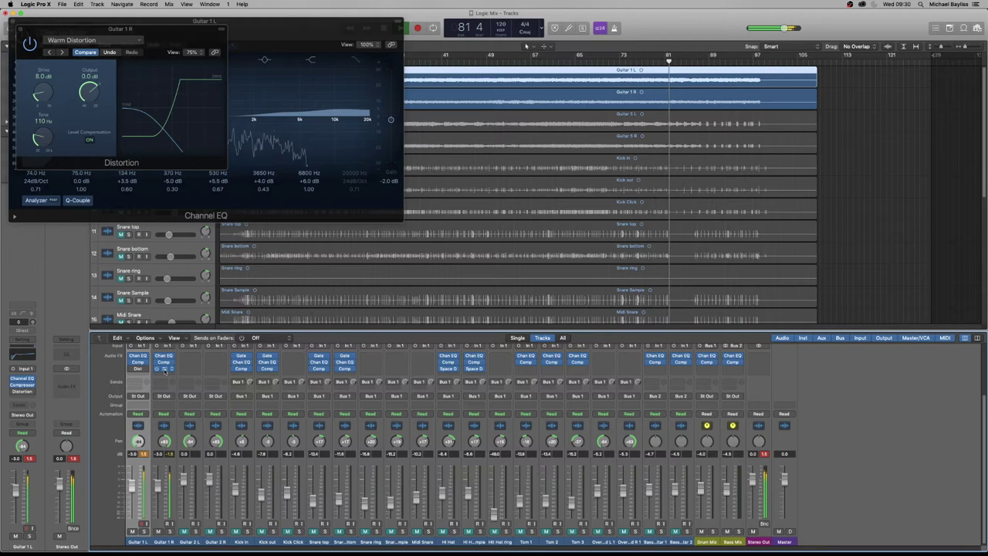
{"action": "left_click", "coordinate": [161, 370]}
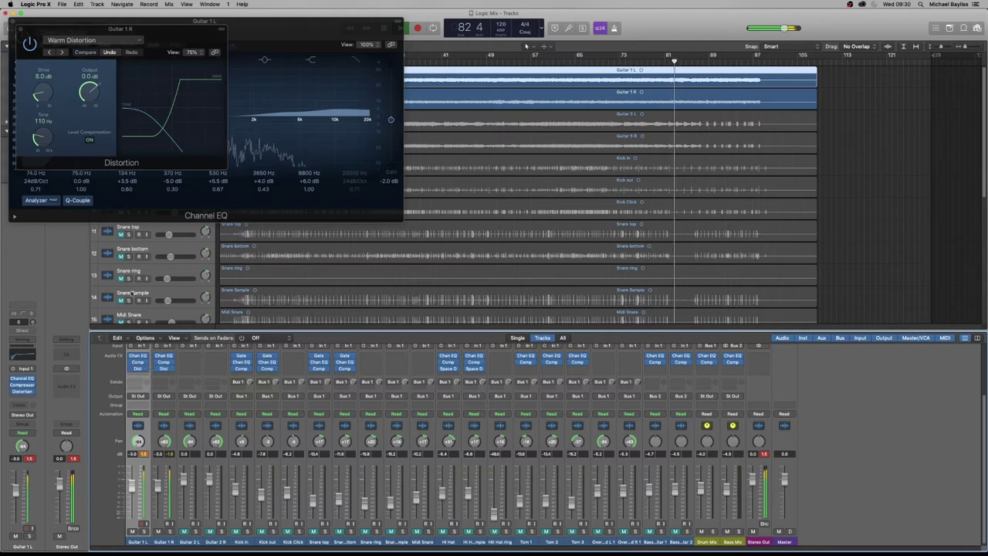
- Boost Guitar 1 L's Channel EQ low shelf to +24 dB near 33 Hz
{"action": "left_click", "coordinate": [20, 30]}
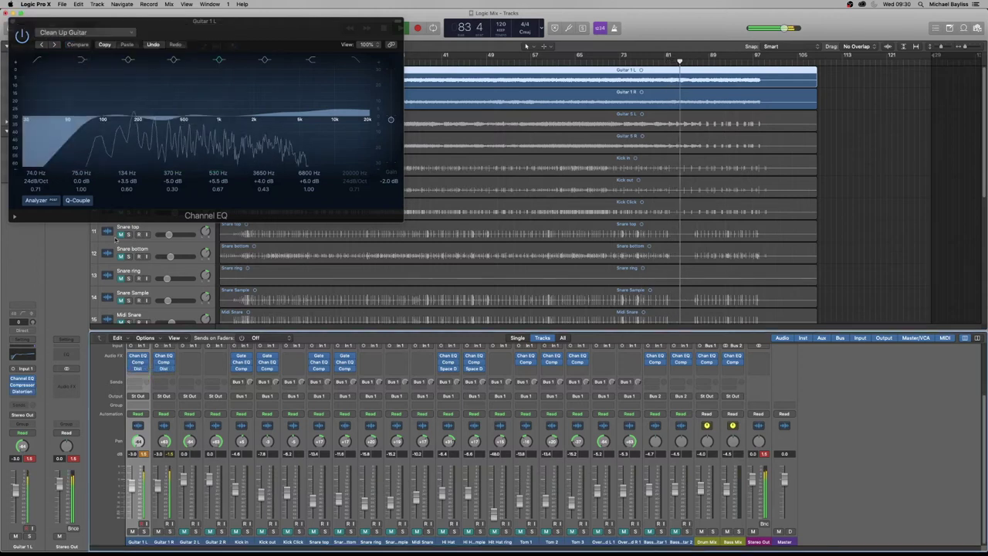
{"action": "left_click", "coordinate": [46, 139]}
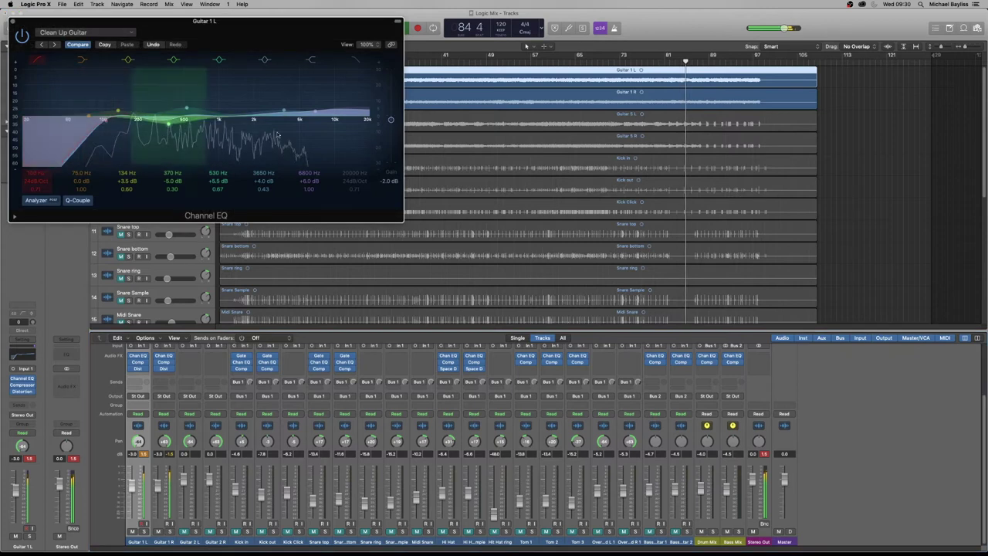
{"action": "left_click_drag", "start_coordinate": [87, 118], "coordinate": [26, 99]}
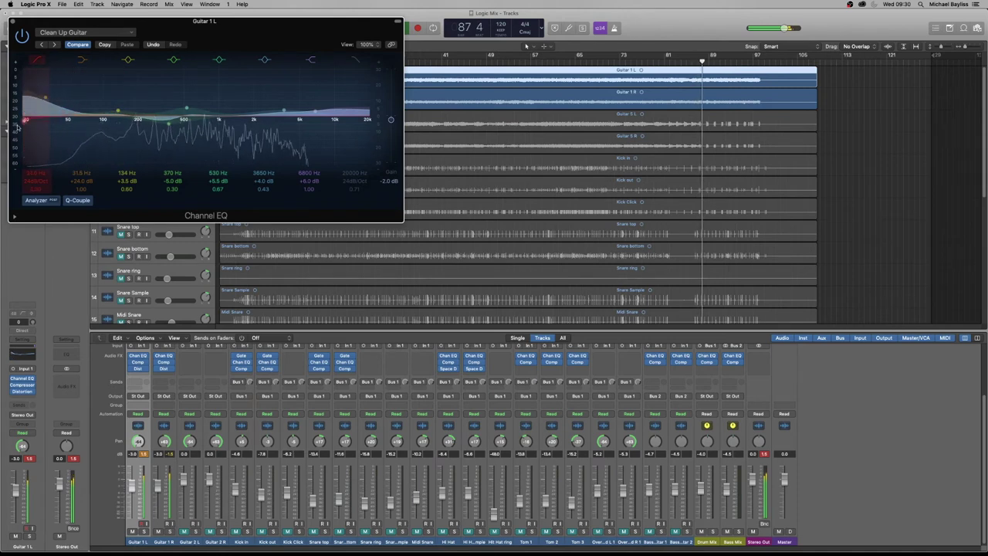
{"action": "left_click", "coordinate": [131, 370]}
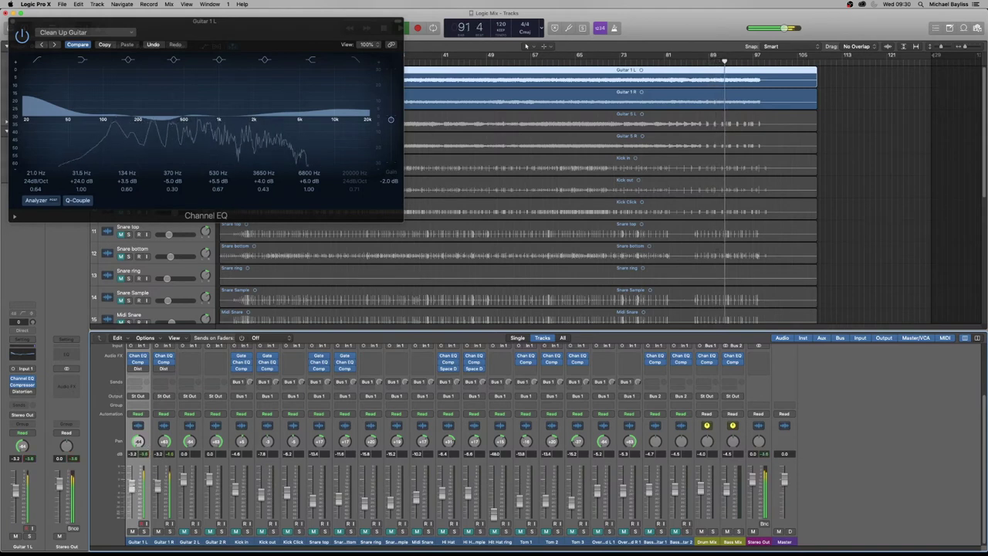
- Lower Guitar 1 R's Channel EQ low cut to about 23.5 Hz
{"action": "left_click", "coordinate": [16, 23]}
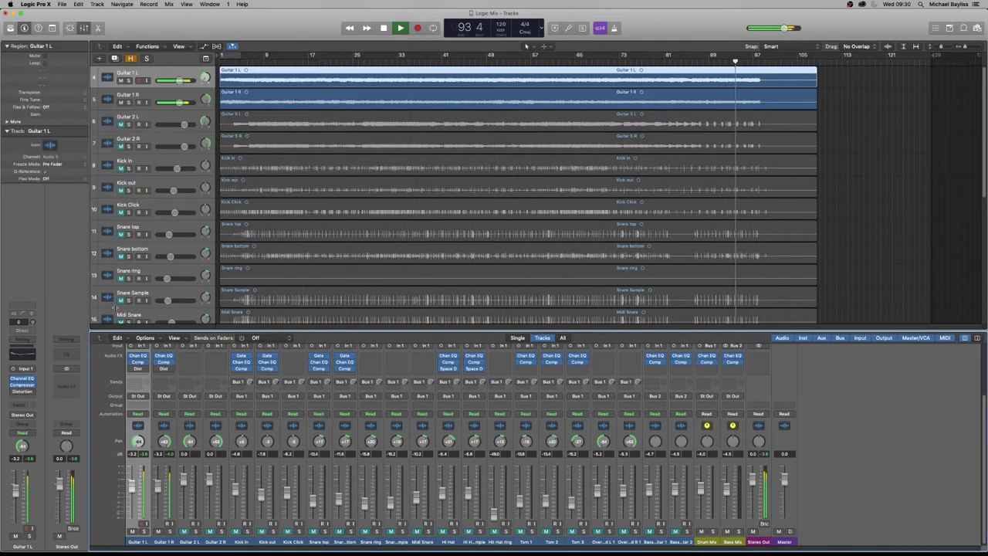
{"action": "left_click", "coordinate": [163, 357]}
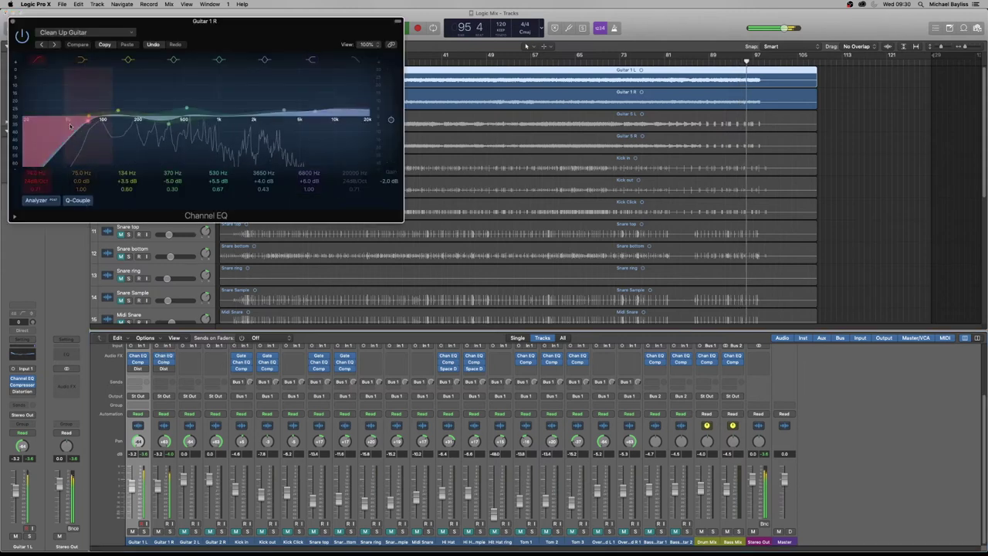
{"action": "left_click_drag", "start_coordinate": [74, 120], "coordinate": [17, 97]}
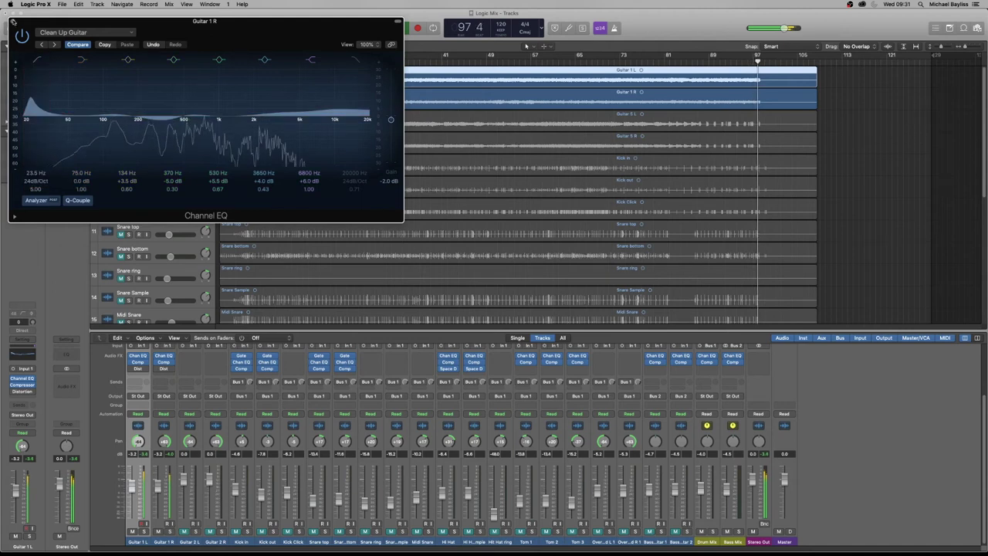
{"action": "left_click", "coordinate": [14, 22]}
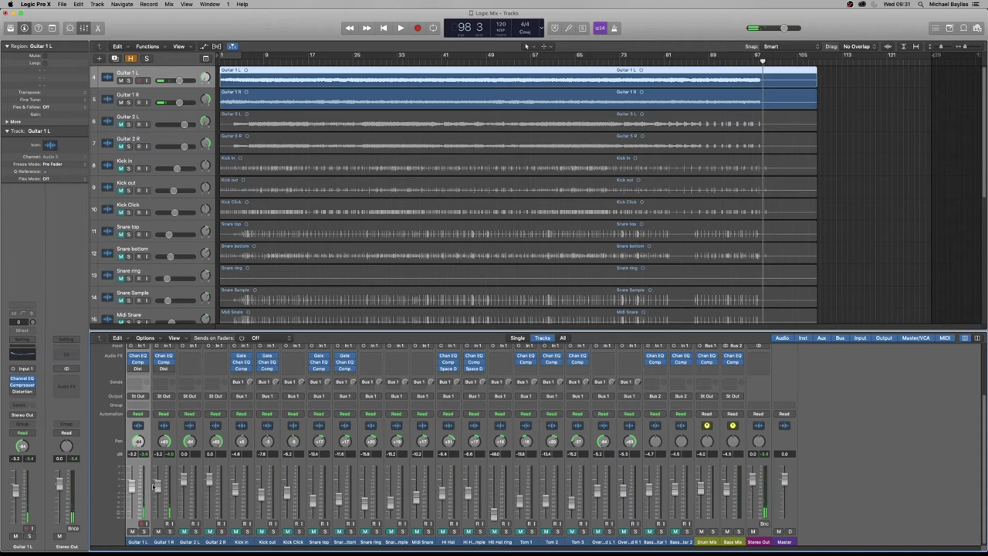
- Mute Guitar 1 L and Guitar 1 R so only Guitar 2 L and R play, then play from the start
{"action": "scroll", "coordinate": [165, 403], "scroll_direction": "up", "scroll_amount": 1}
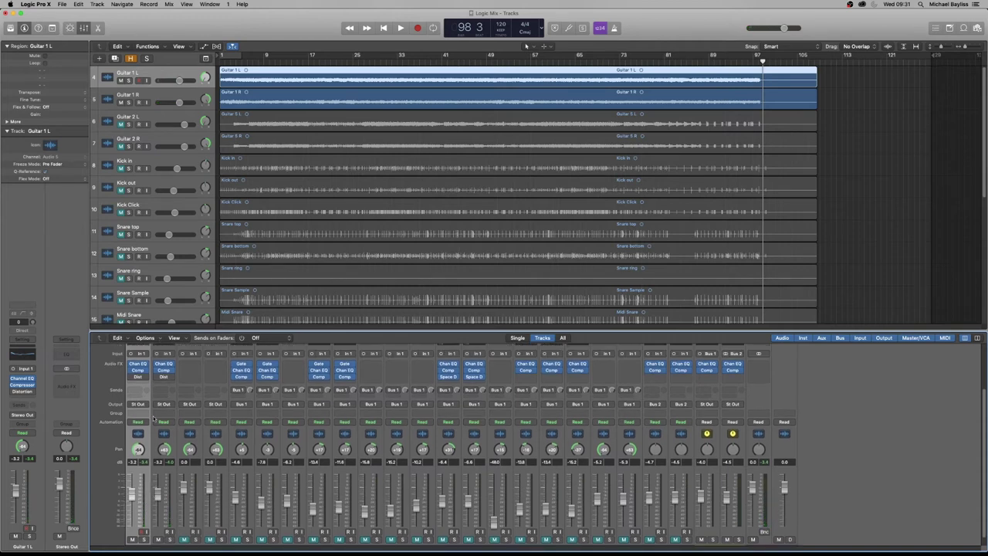
{"action": "left_click_drag", "start_coordinate": [119, 81], "coordinate": [122, 144]}
{"action": "key", "text": "Return"}
{"action": "key", "text": "space"}
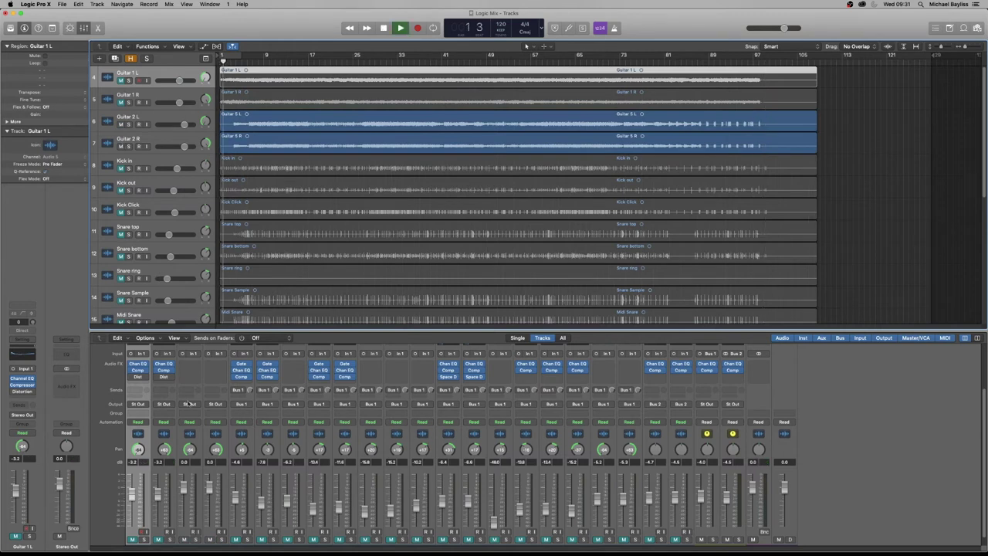
{"action": "scroll", "coordinate": [196, 413], "scroll_direction": "down", "scroll_amount": 1}
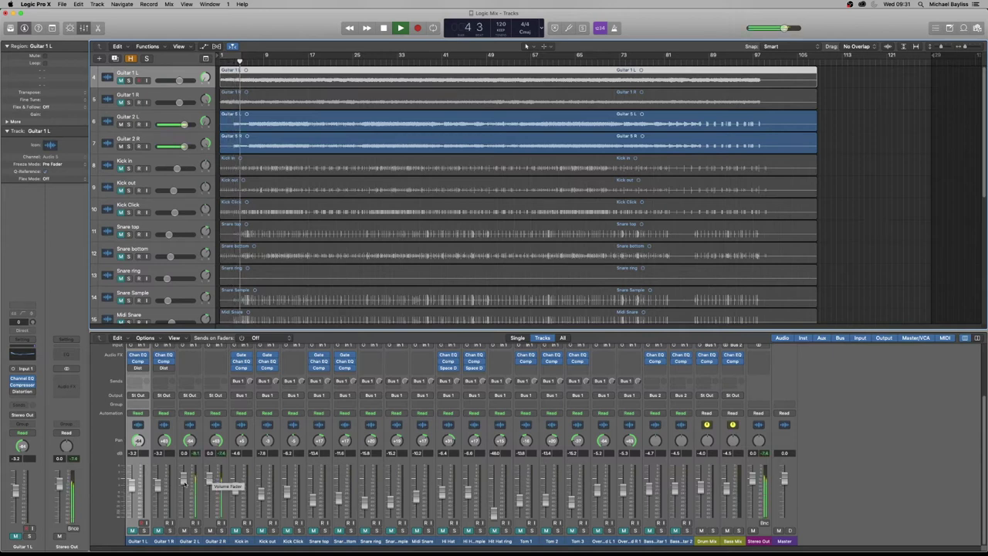
- Insert a mono Channel EQ on Guitar 2 L and load the Electric Funk Guitar preset
{"action": "left_click", "coordinate": [188, 369]}
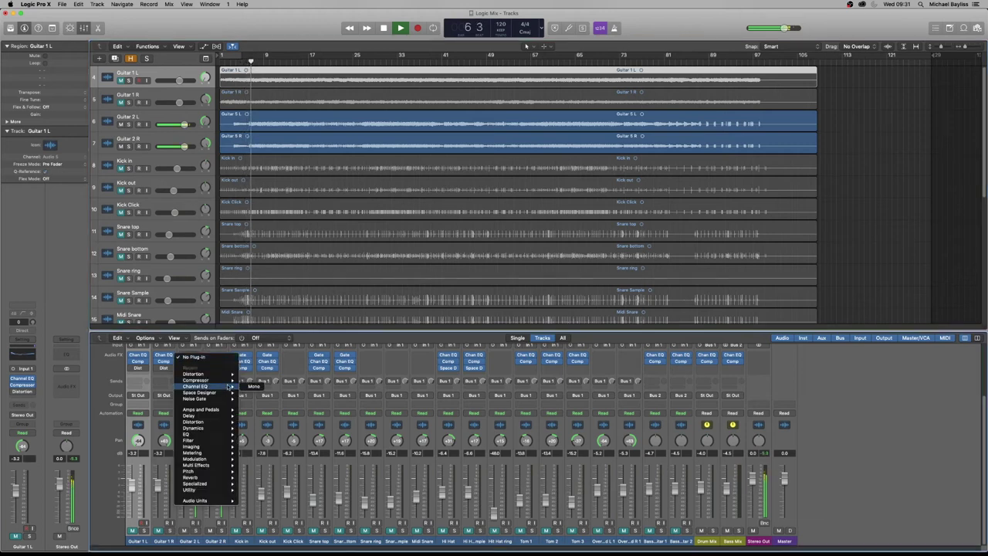
{"action": "left_click", "coordinate": [251, 386]}
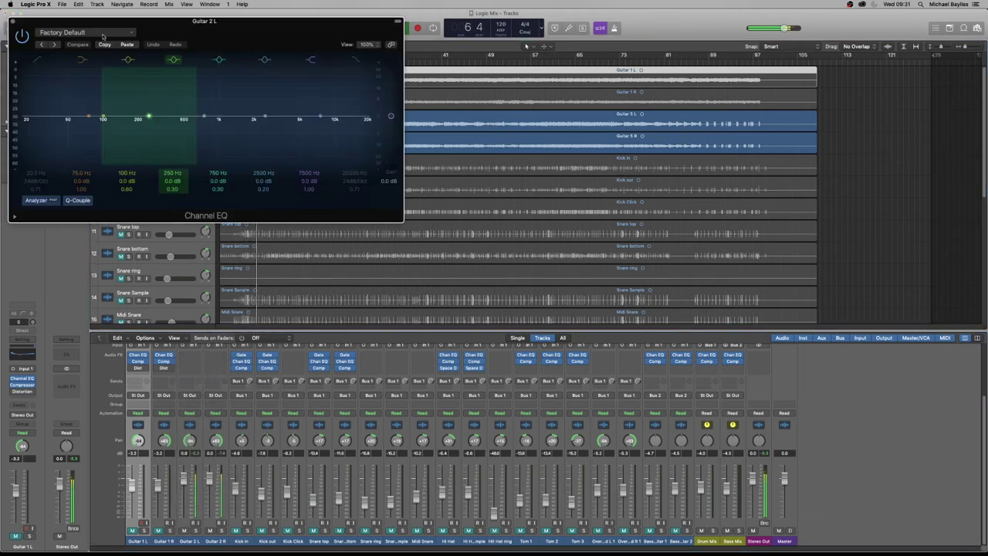
{"action": "left_click", "coordinate": [84, 33]}
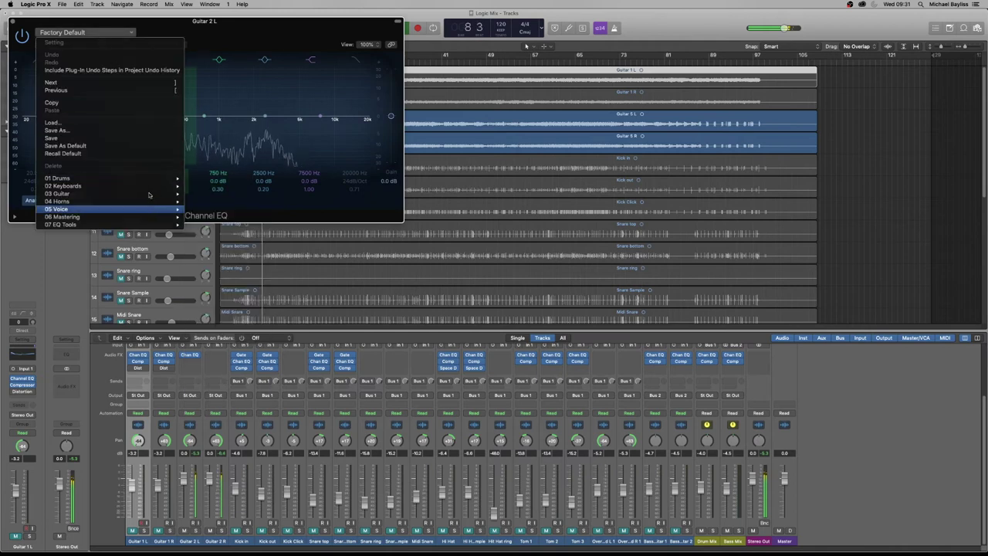
{"action": "mouse_move", "coordinate": [153, 193]}
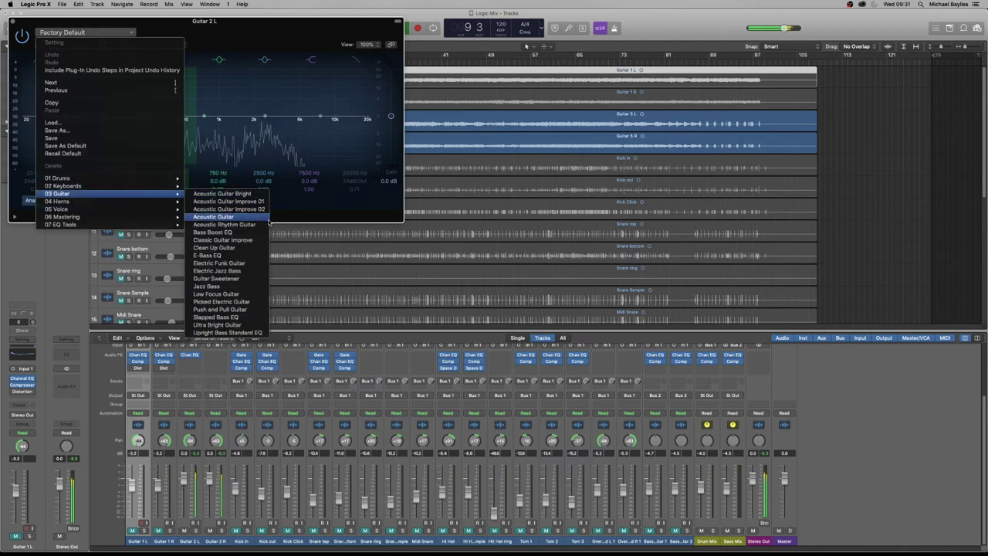
{"action": "left_click", "coordinate": [257, 263]}
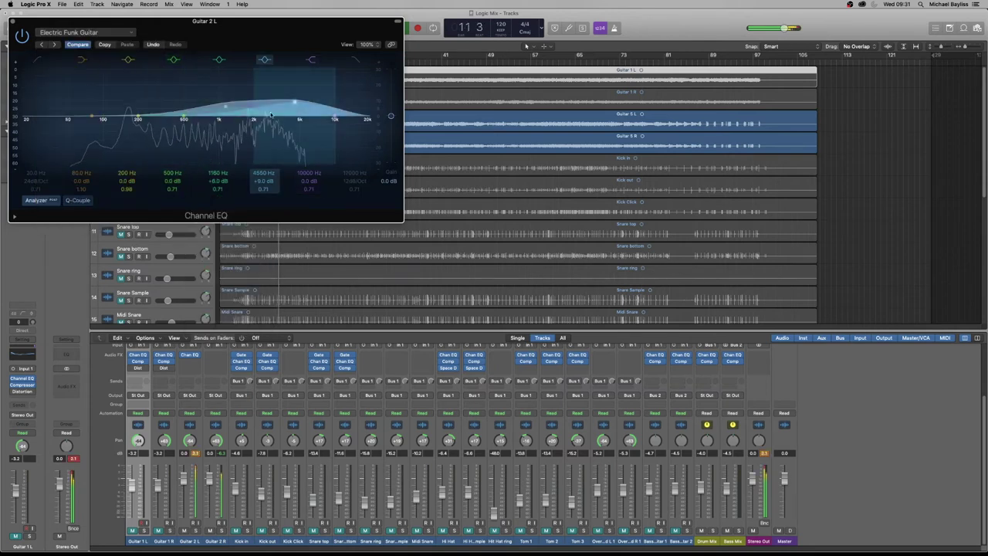
- Move the mid boost to 750 Hz and presence to about 4450 Hz +6 dB, and enable a 67 Hz low cut
{"action": "left_click_drag", "start_coordinate": [301, 108], "coordinate": [298, 115]}
{"action": "left_click_drag", "start_coordinate": [226, 110], "coordinate": [201, 119]}
{"action": "left_click_drag", "start_coordinate": [292, 109], "coordinate": [294, 108]}
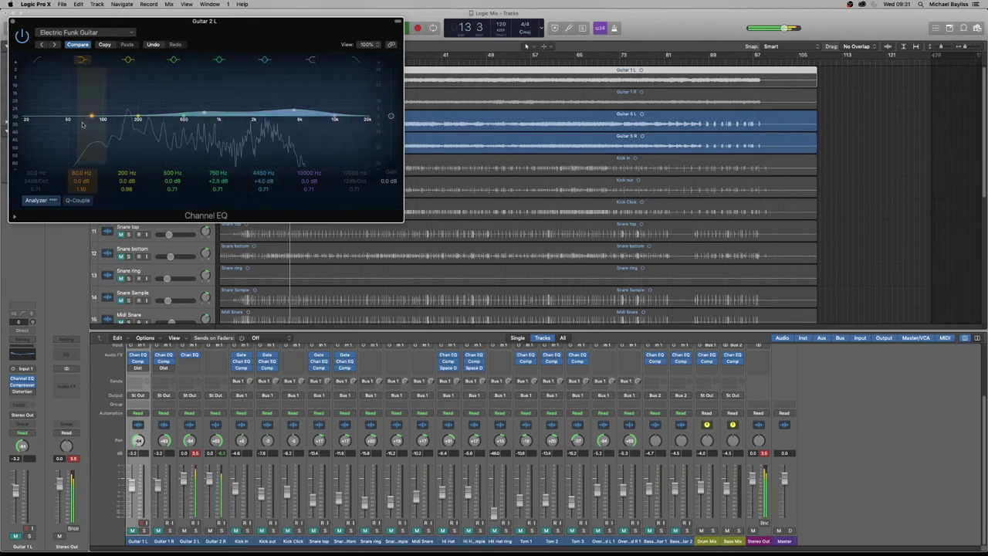
{"action": "left_click", "coordinate": [36, 59]}
{"action": "left_click_drag", "start_coordinate": [28, 117], "coordinate": [94, 120]}
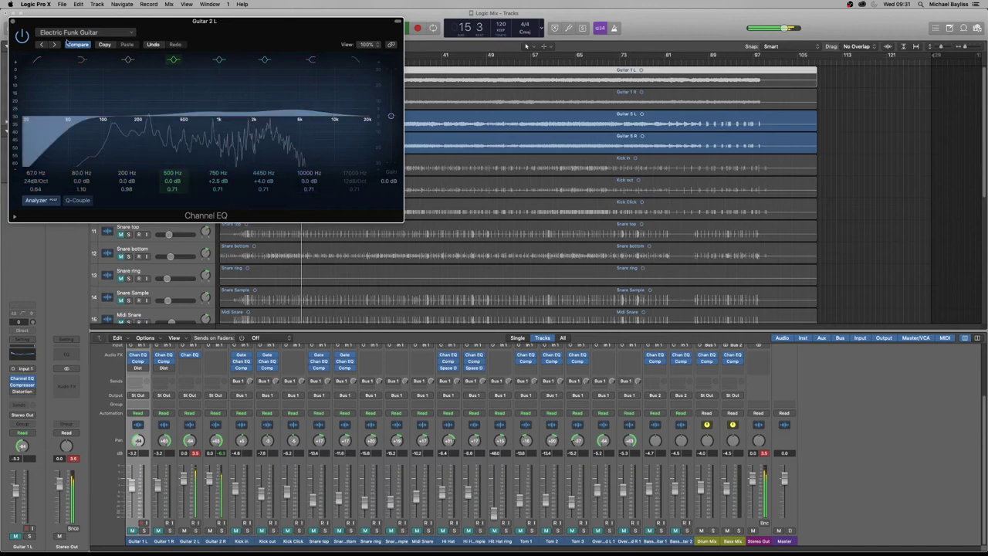
{"action": "left_click", "coordinate": [13, 22]}
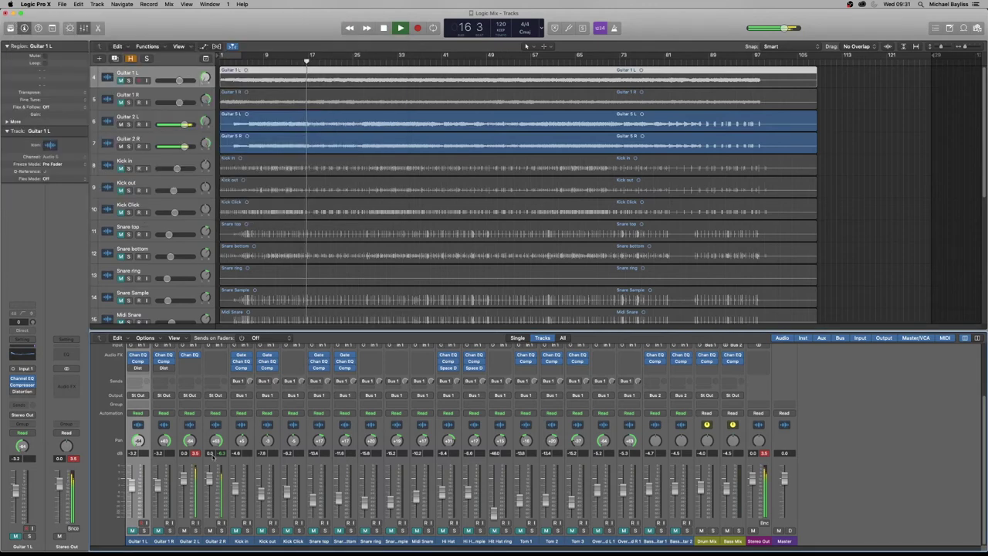
- Reset the clipped peak readouts and copy Guitar 2 L's Channel EQ to Guitar 2 R
{"action": "left_click", "coordinate": [196, 456]}
{"action": "scroll", "coordinate": [190, 402], "scroll_direction": "up", "scroll_amount": 1}
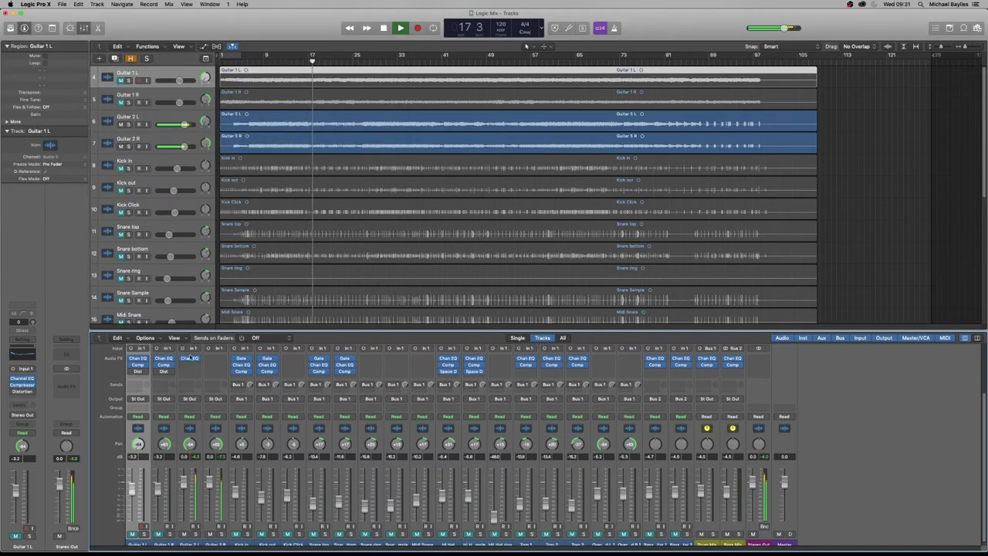
{"action": "left_click_drag", "start_coordinate": [190, 360], "coordinate": [219, 364]}
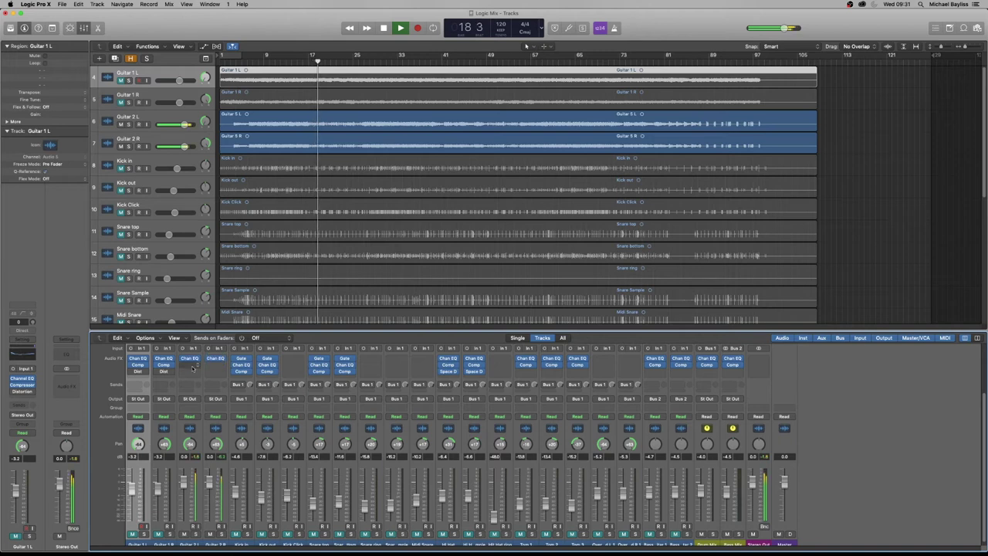
- Load the Guitar Electric preset onto Guitar 2 L's compressor
{"action": "left_click", "coordinate": [193, 372]}
{"action": "mouse_move", "coordinate": [216, 390]}
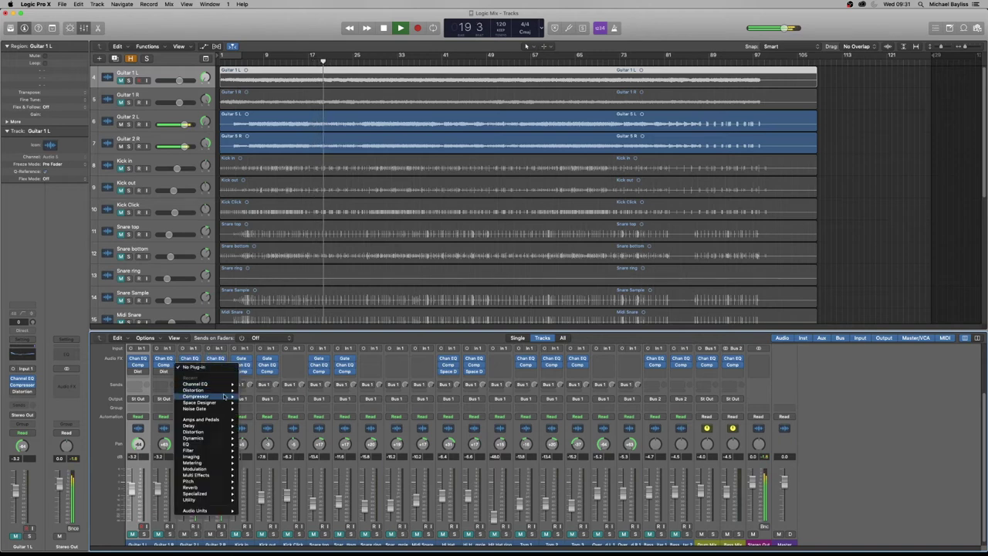
{"action": "key", "text": "Escape"}
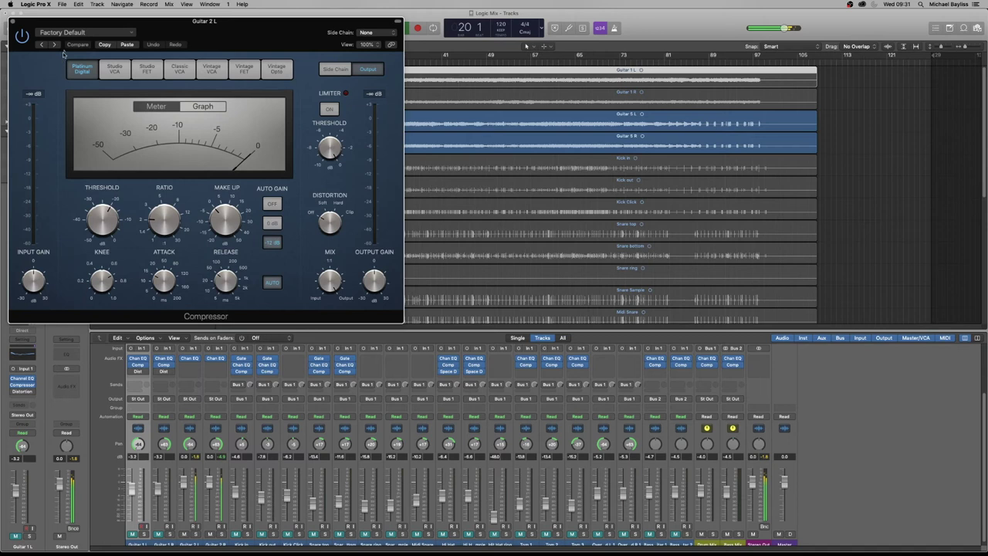
{"action": "left_click", "coordinate": [86, 32]}
{"action": "mouse_move", "coordinate": [112, 203]}
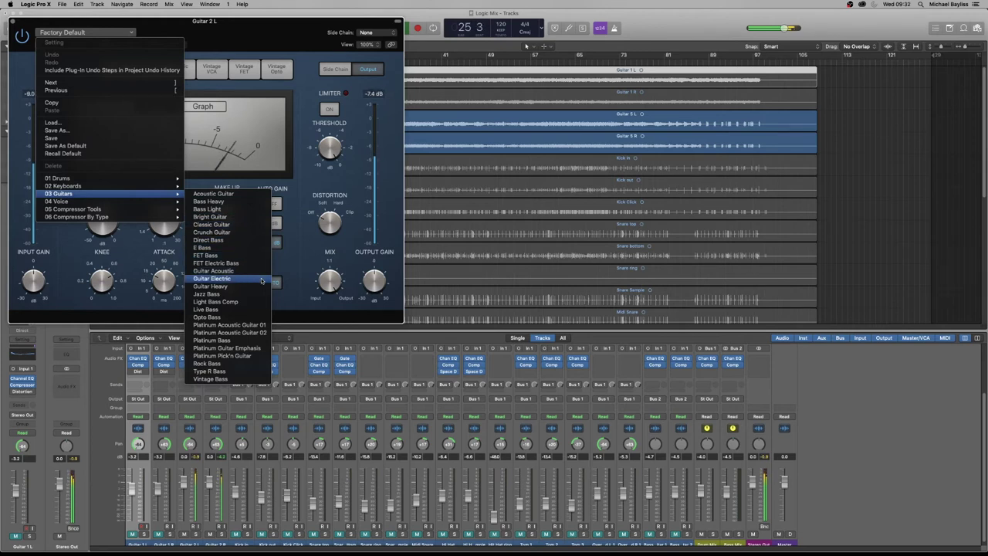
{"action": "left_click", "coordinate": [261, 281]}
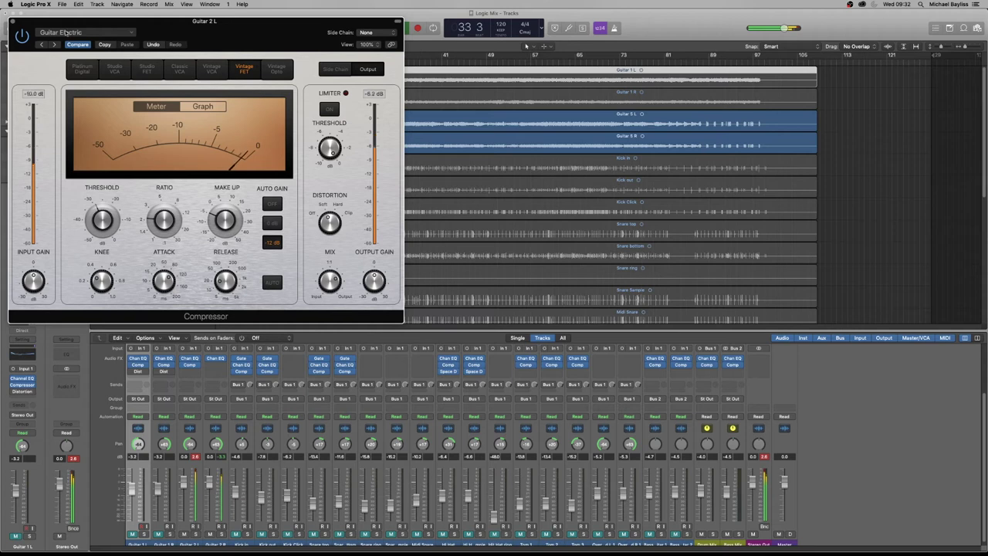
{"action": "left_click", "coordinate": [12, 21]}
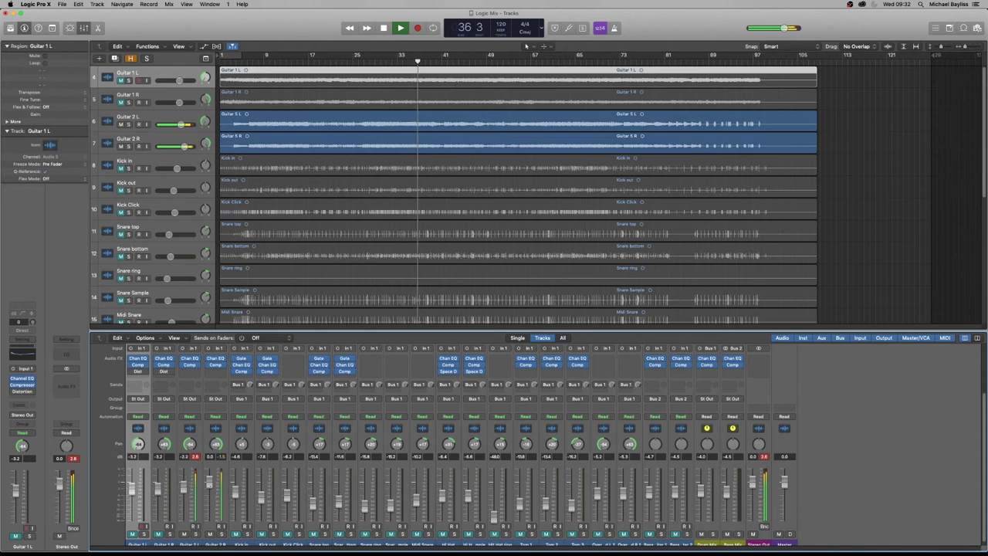
- Boost Guitar 2 L's top EQ band +11.5 dB near 13200 Hz and raise the high-cut frequency
{"action": "left_click", "coordinate": [190, 359]}
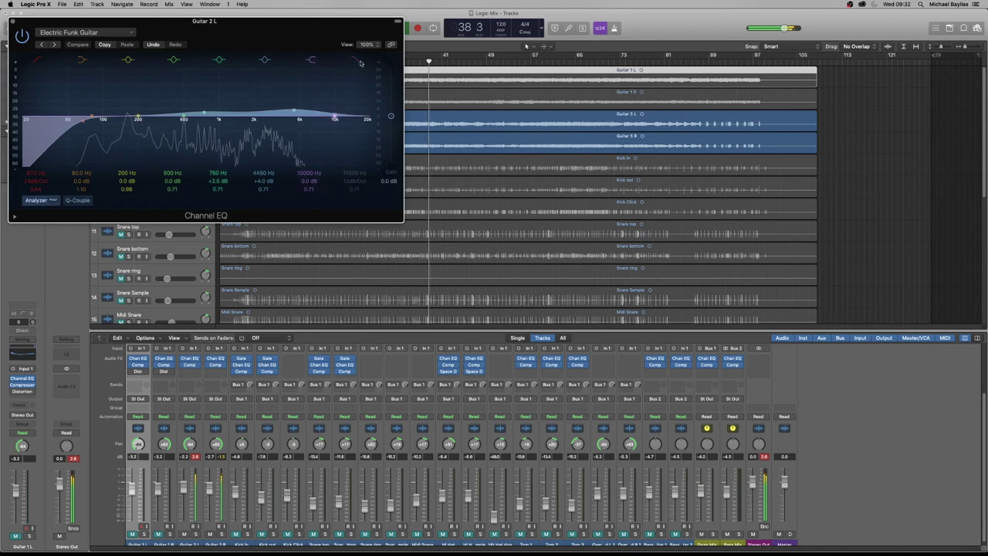
{"action": "left_click_drag", "start_coordinate": [366, 118], "coordinate": [353, 81]}
{"action": "left_click_drag", "start_coordinate": [375, 128], "coordinate": [346, 100]}
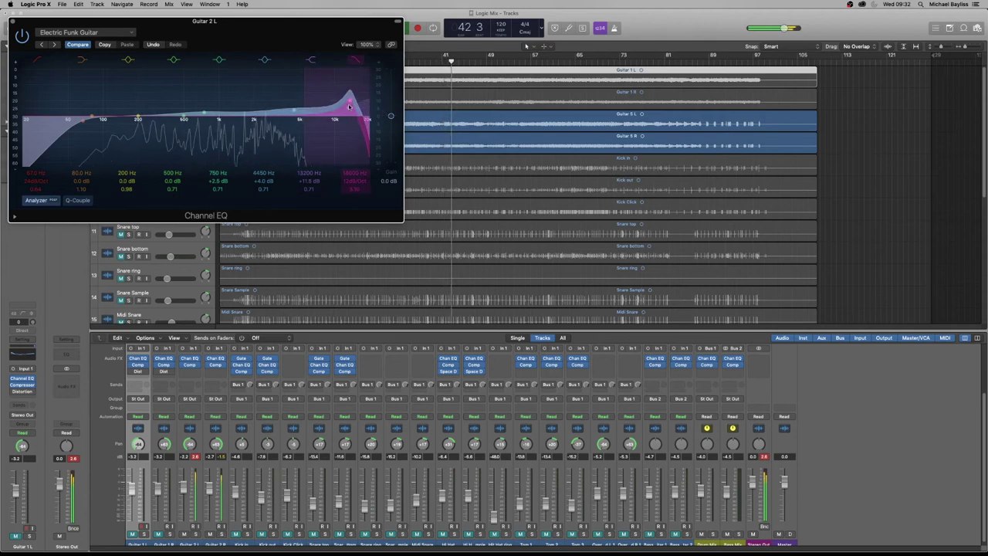
{"action": "left_click", "coordinate": [357, 61]}
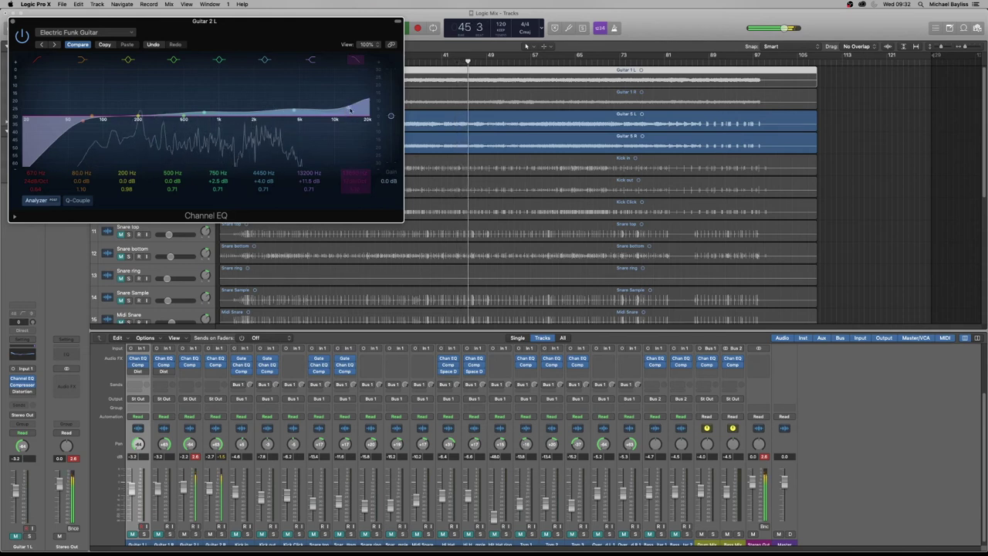
{"action": "left_click", "coordinate": [351, 110]}
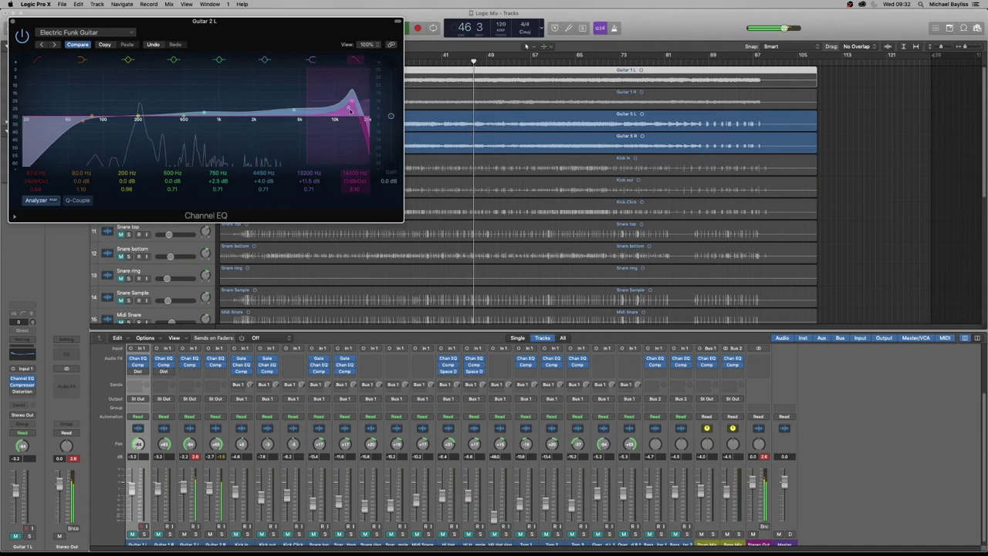
{"action": "left_click_drag", "start_coordinate": [350, 110], "coordinate": [391, 111]}
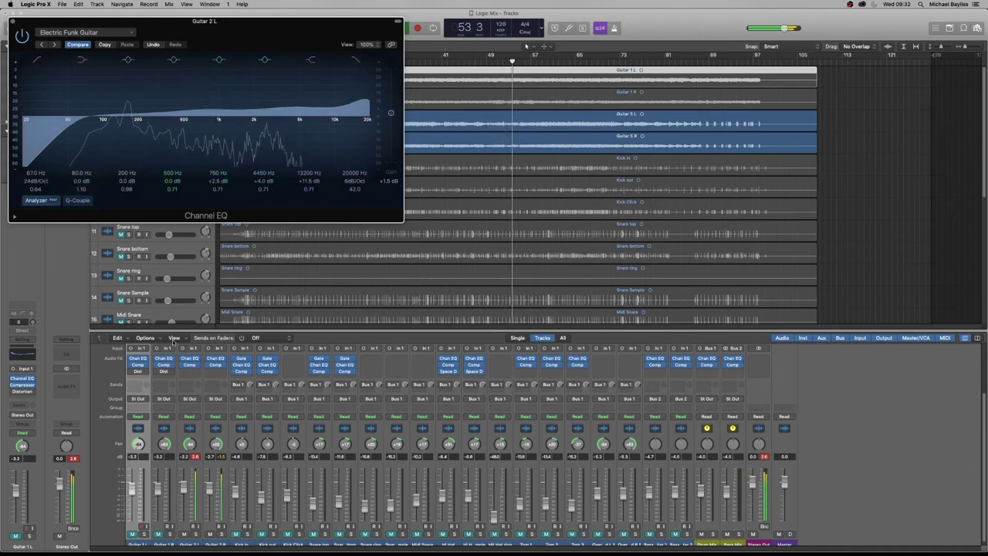
- Dismiss the stray plug-in list and close Guitar 2 L's floating Channel EQ window
{"action": "left_click", "coordinate": [215, 358]}
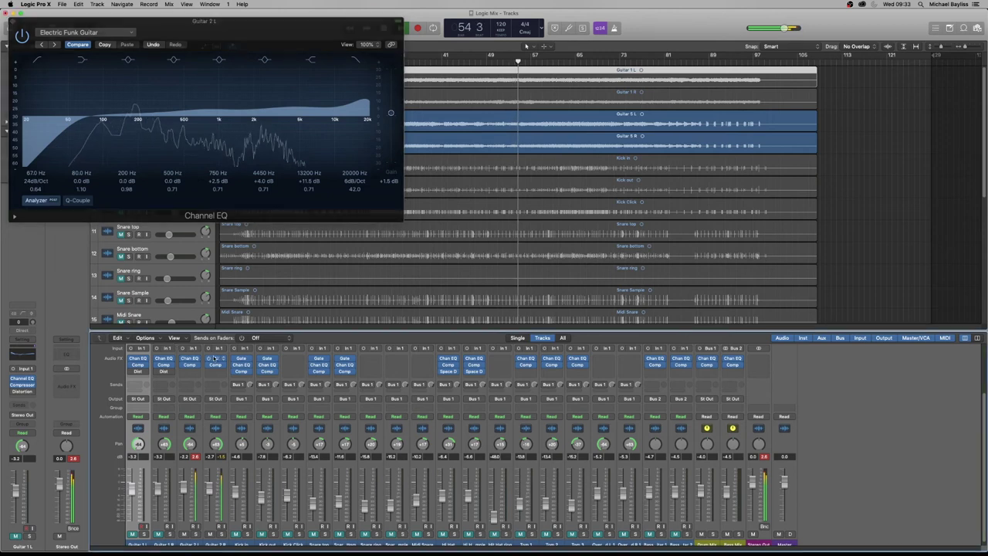
{"action": "left_click", "coordinate": [208, 360]}
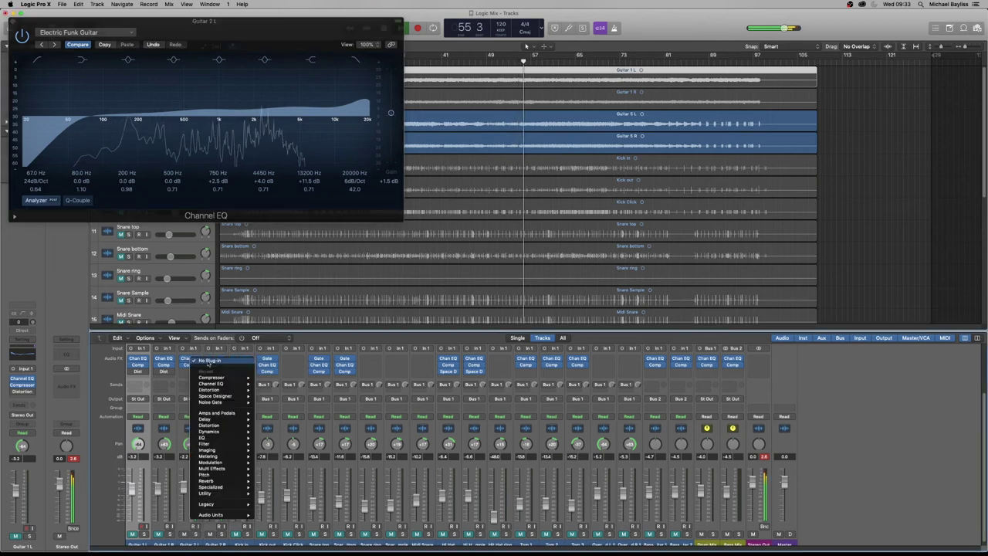
{"action": "key", "text": "Escape"}
{"action": "key", "text": "super+w"}
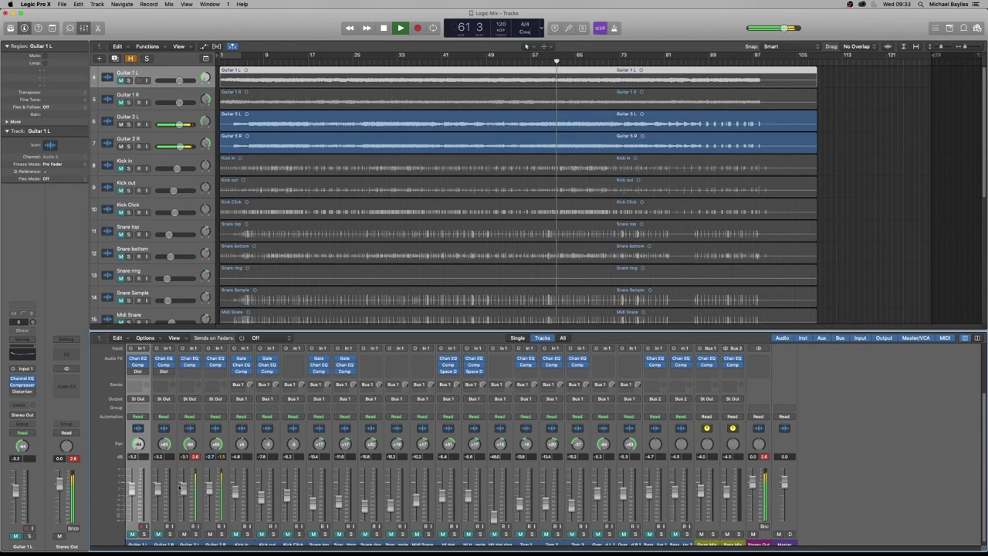
- Select the Guitar 2 L track
{"action": "left_click", "coordinate": [199, 464]}
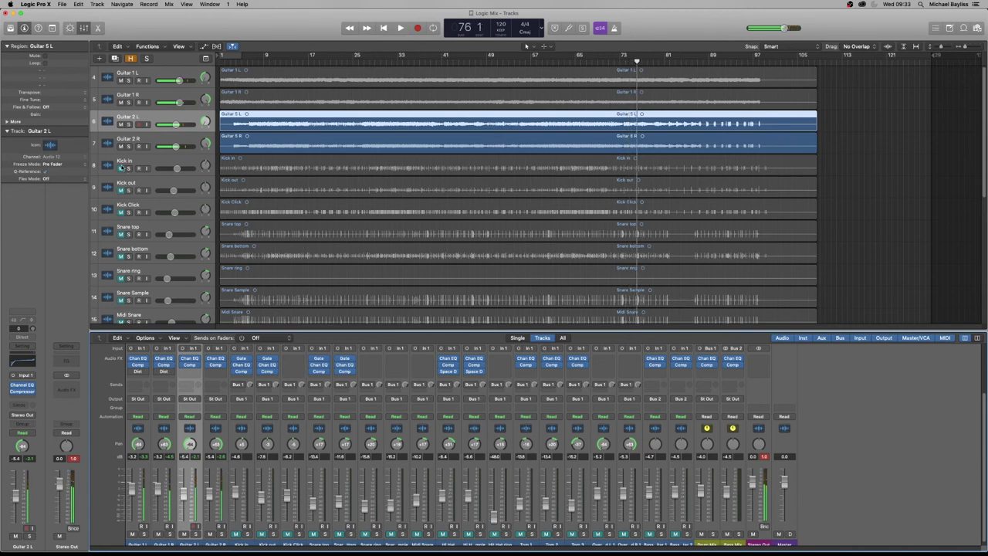
- Select the drum regions, play from the project start, and select the Kick out channel
{"action": "left_click_drag", "start_coordinate": [121, 167], "coordinate": [232, 390]}
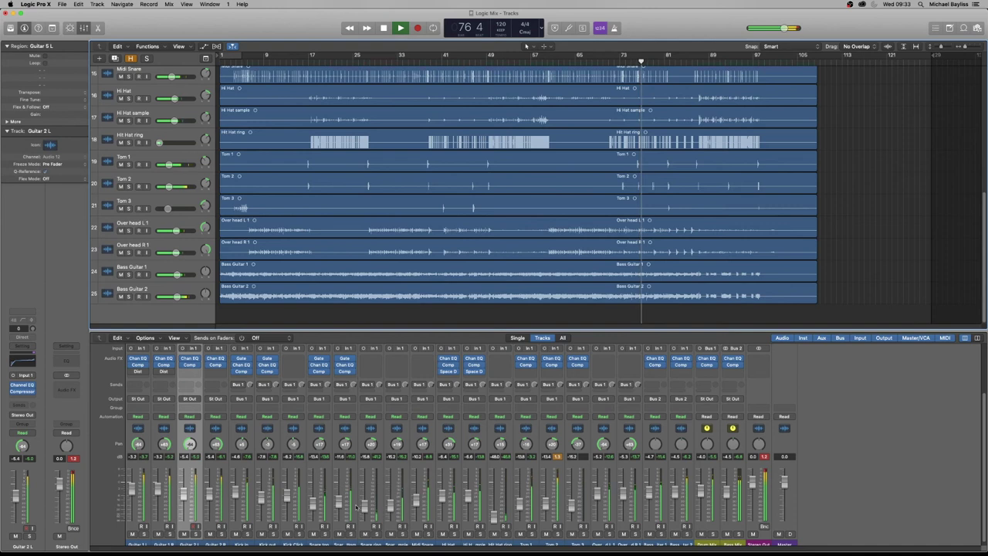
{"action": "key", "text": "Return"}
{"action": "key", "text": "space"}
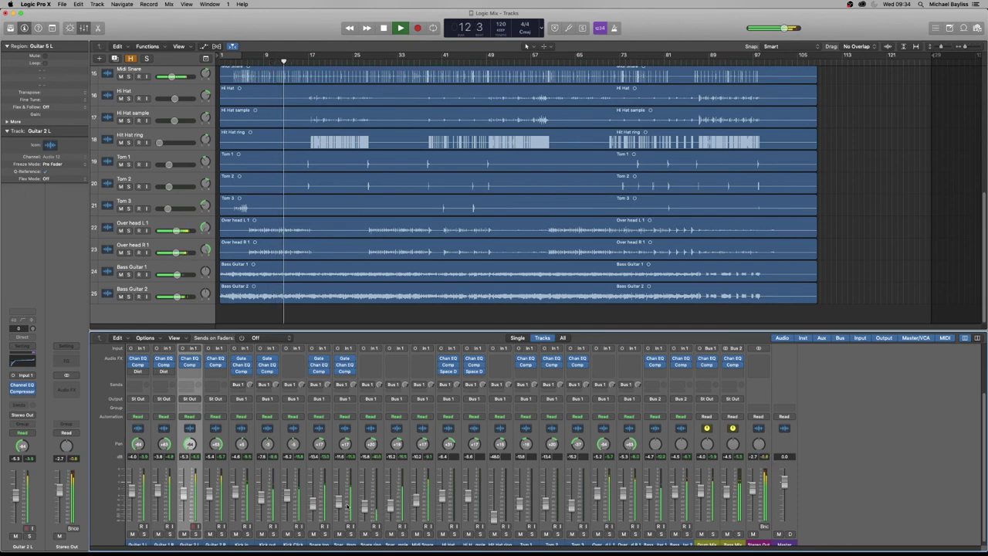
{"action": "scroll", "coordinate": [332, 502], "scroll_direction": "down", "scroll_amount": 1}
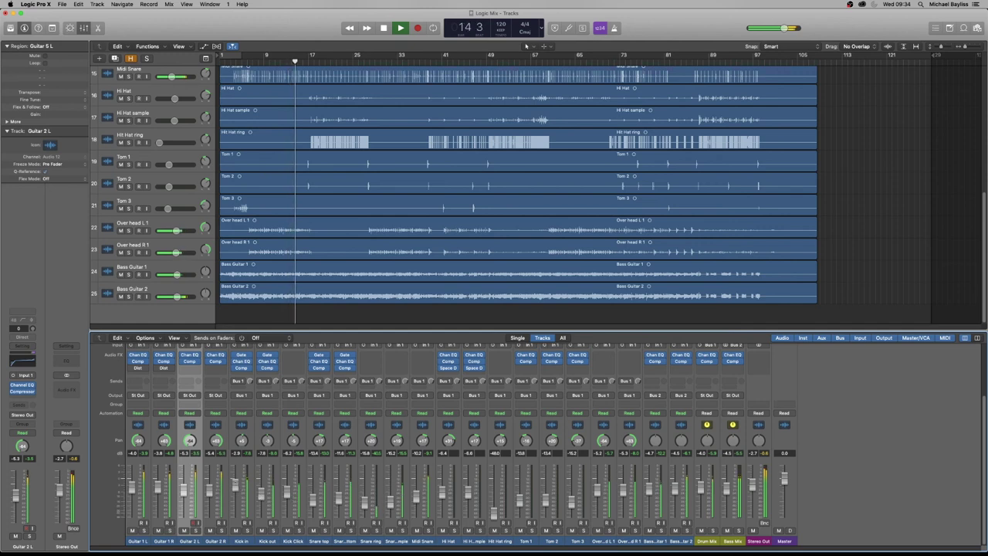
{"action": "left_click", "coordinate": [264, 487]}
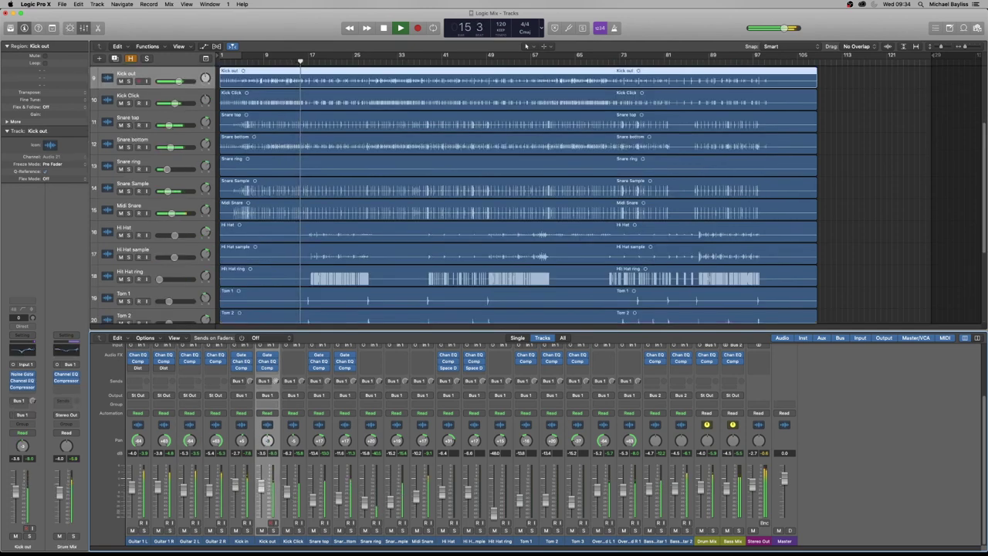
- Select the Kick Click channel strip in the mixer
{"action": "left_click", "coordinate": [287, 494]}
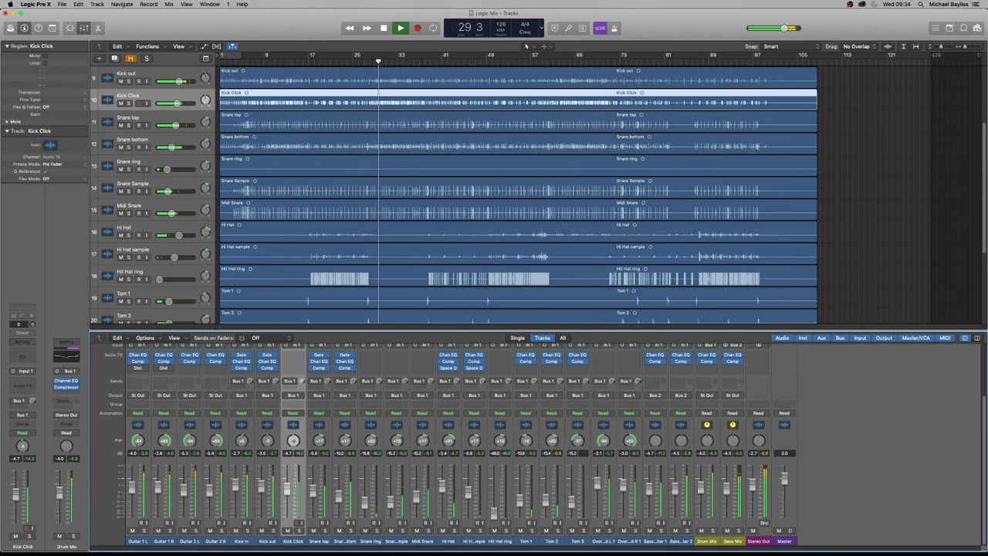
- Switch the outputs of Over head L 1 and Over head R 1 from Bus 1 to Stereo Out
{"action": "left_click", "coordinate": [606, 356]}
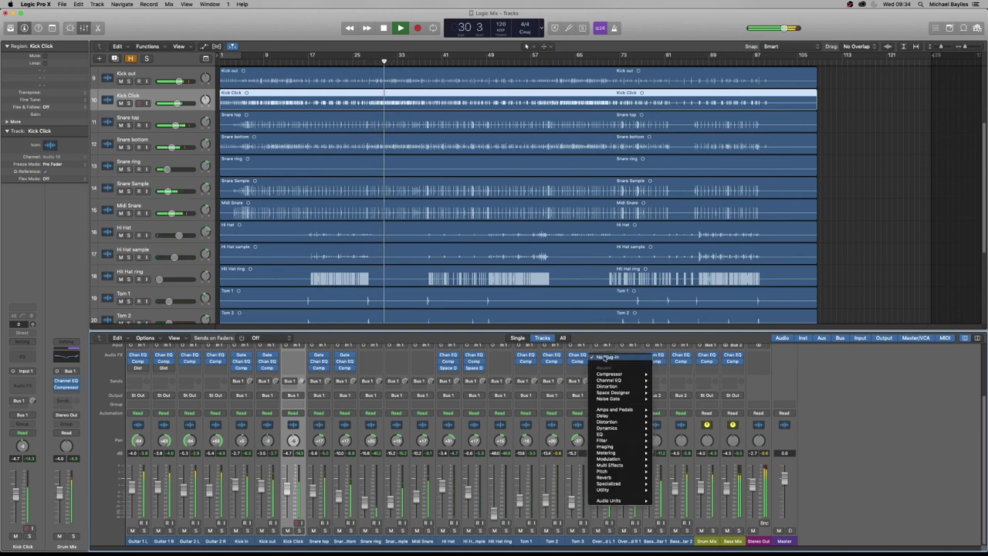
{"action": "mouse_move", "coordinate": [630, 376]}
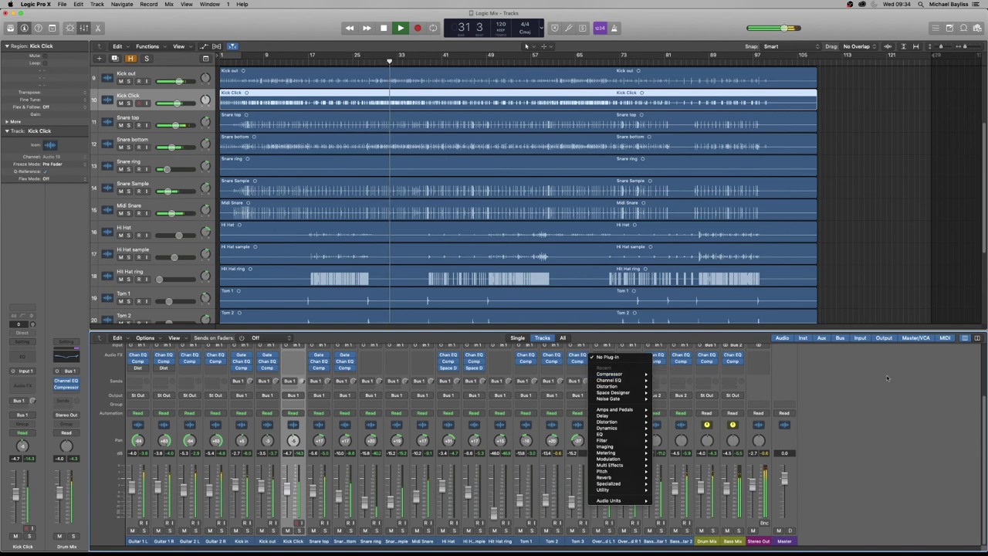
{"action": "key", "text": "Escape"}
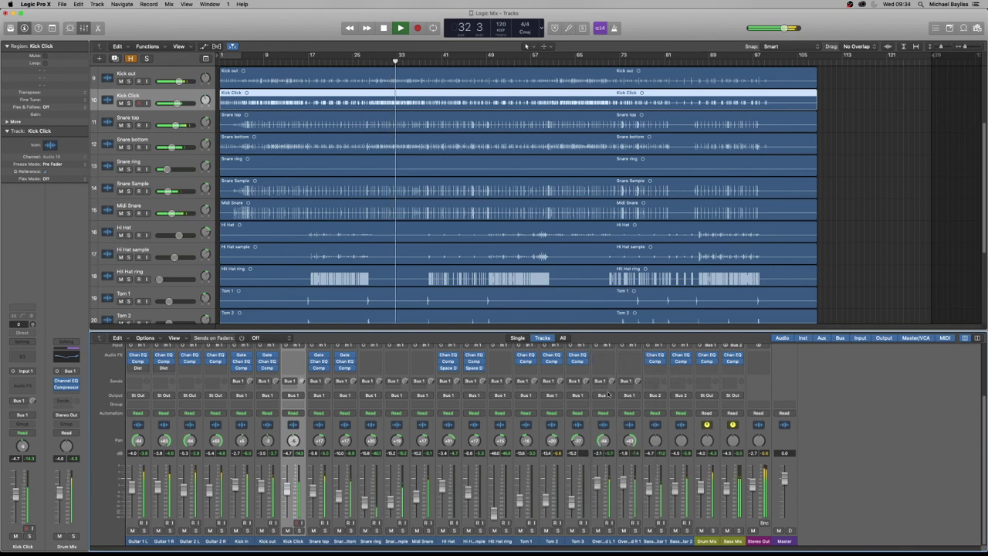
{"action": "left_click", "coordinate": [604, 397]}
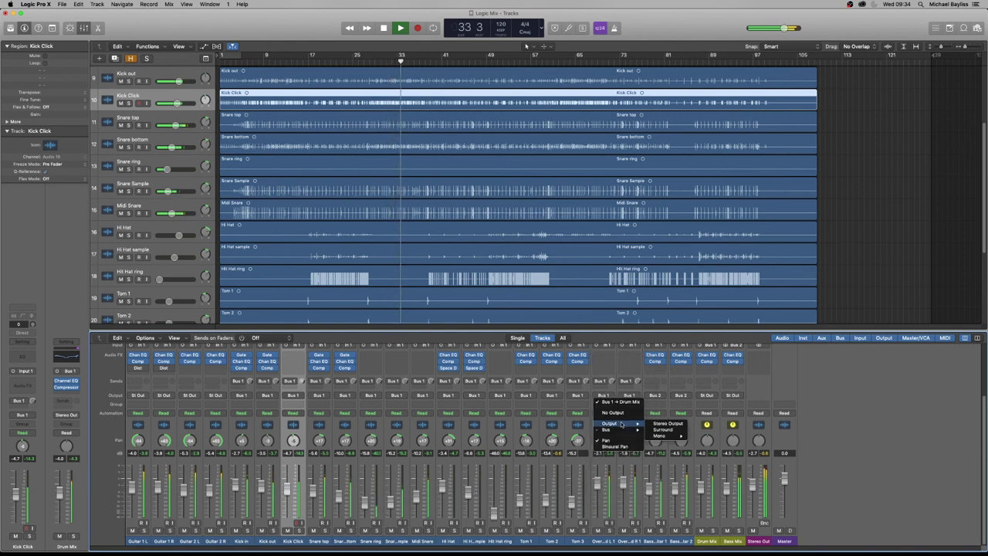
{"action": "left_click", "coordinate": [654, 424]}
{"action": "left_click", "coordinate": [629, 395]}
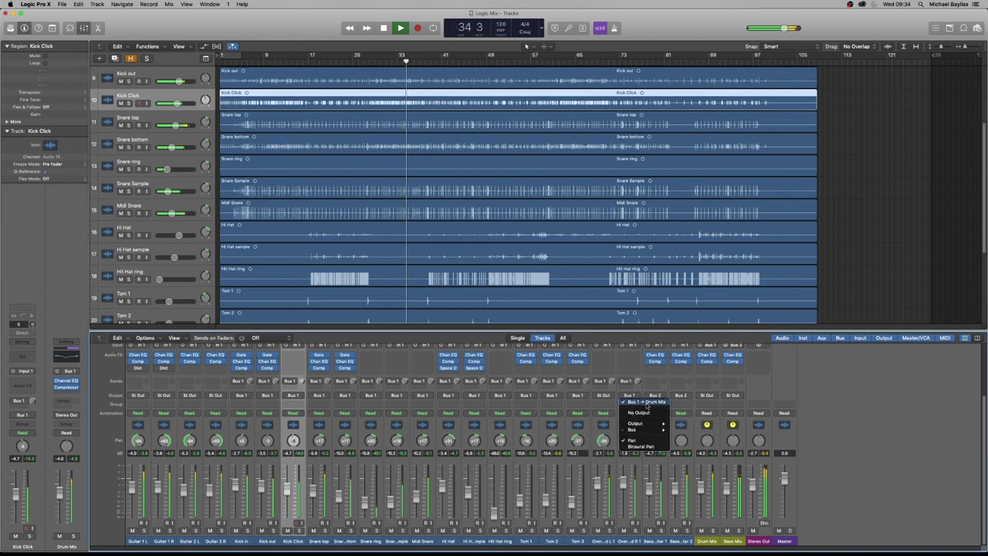
{"action": "mouse_move", "coordinate": [652, 424]}
{"action": "left_click", "coordinate": [687, 424]}
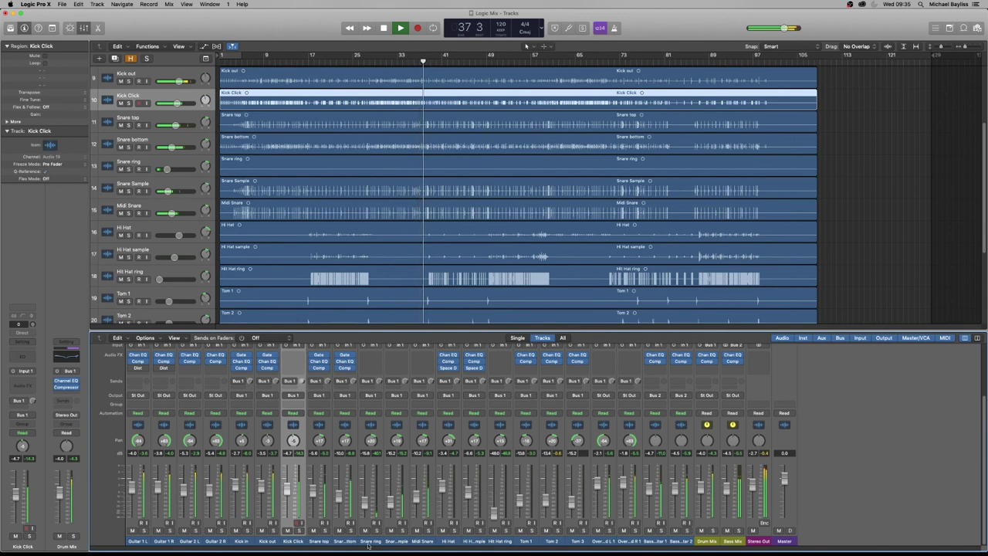
- Set the Hi Hat channel strip's output to Stereo Output
{"action": "left_click", "coordinate": [448, 395]}
{"action": "mouse_move", "coordinate": [463, 423]}
{"action": "left_click", "coordinate": [505, 425]}
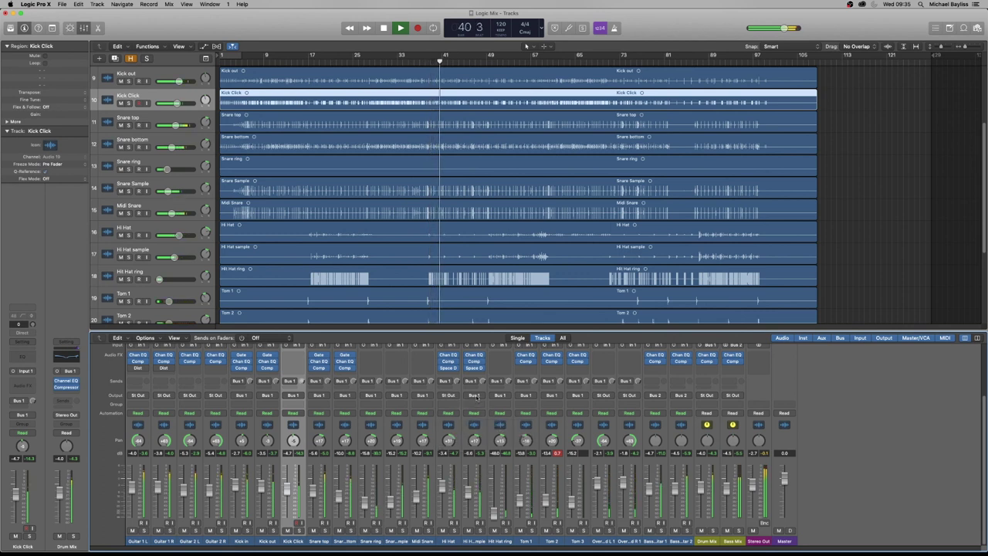